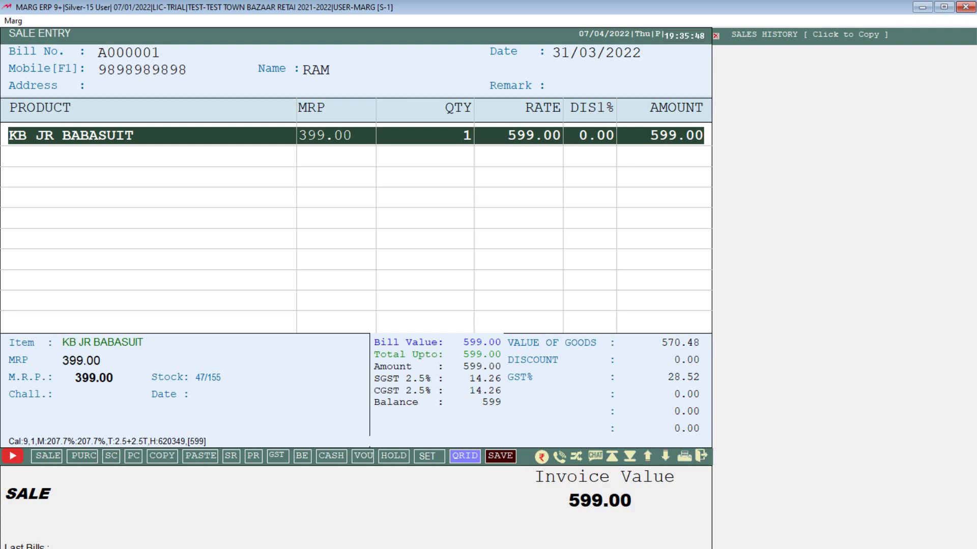
Set the KB JR BABASUIT line's rate to 1100 without storing the new rate, and check the bill's GST
key("Return")
key("Return")
key("Return")
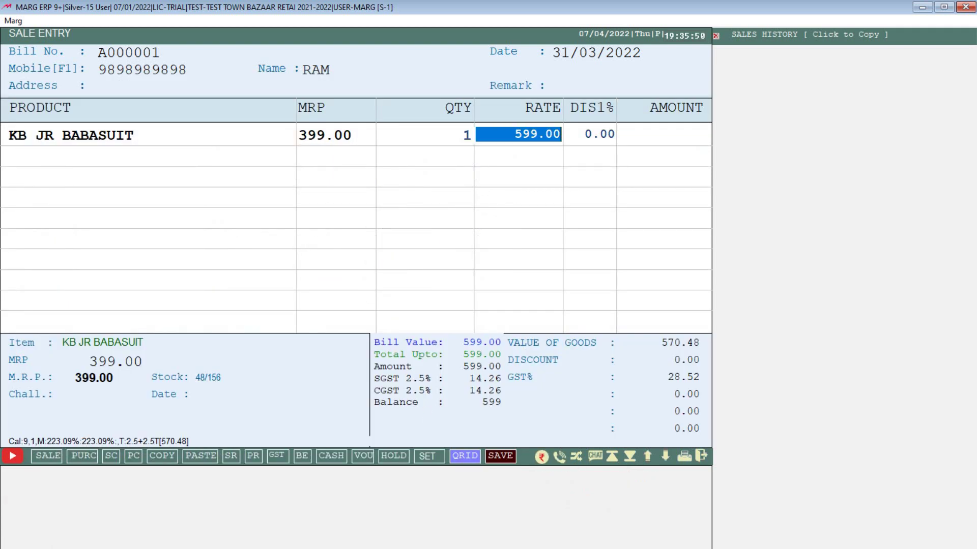
type("1100")
key("Return")
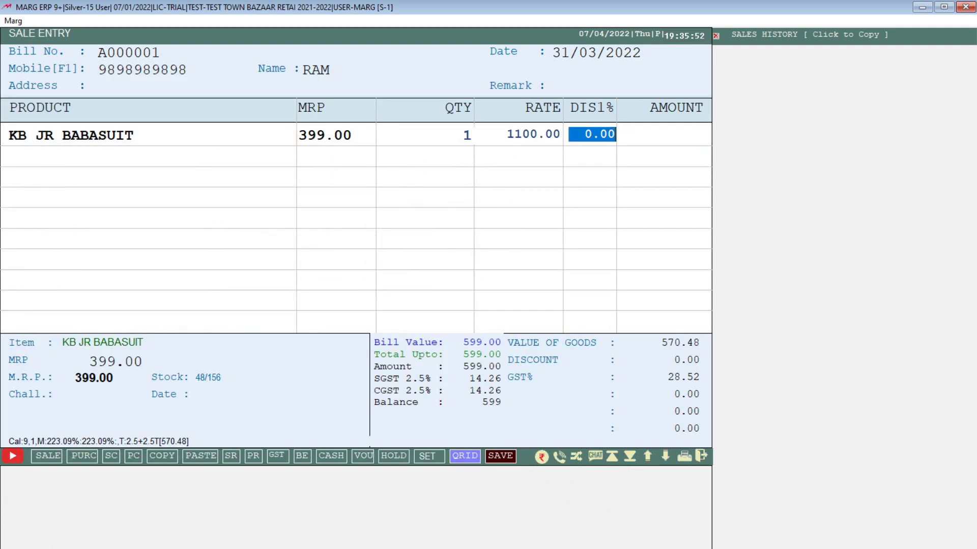
key("Return")
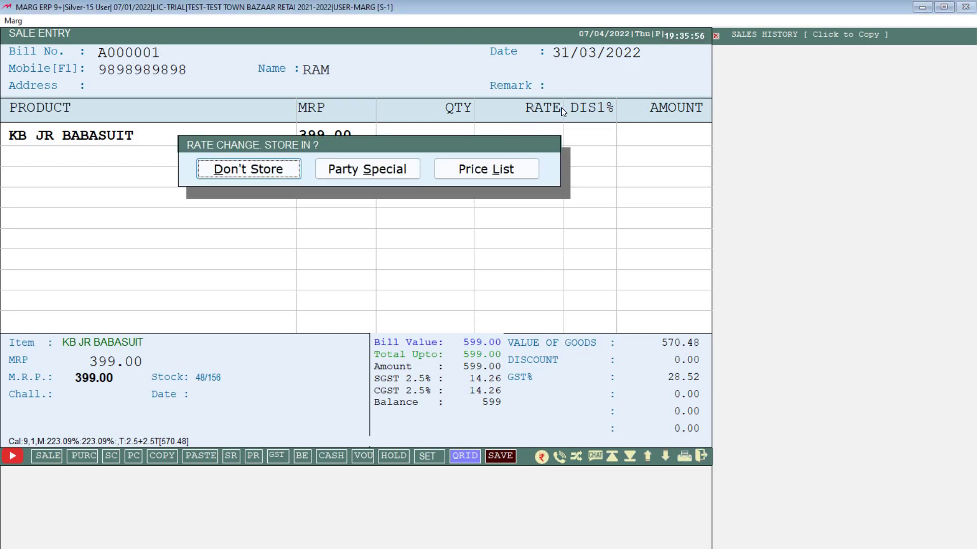
key("Return")
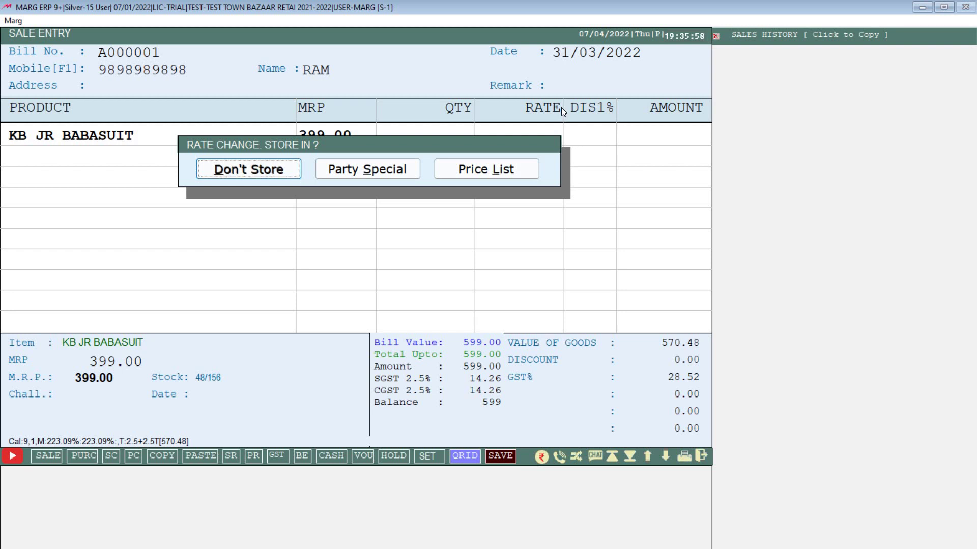
key("Up")
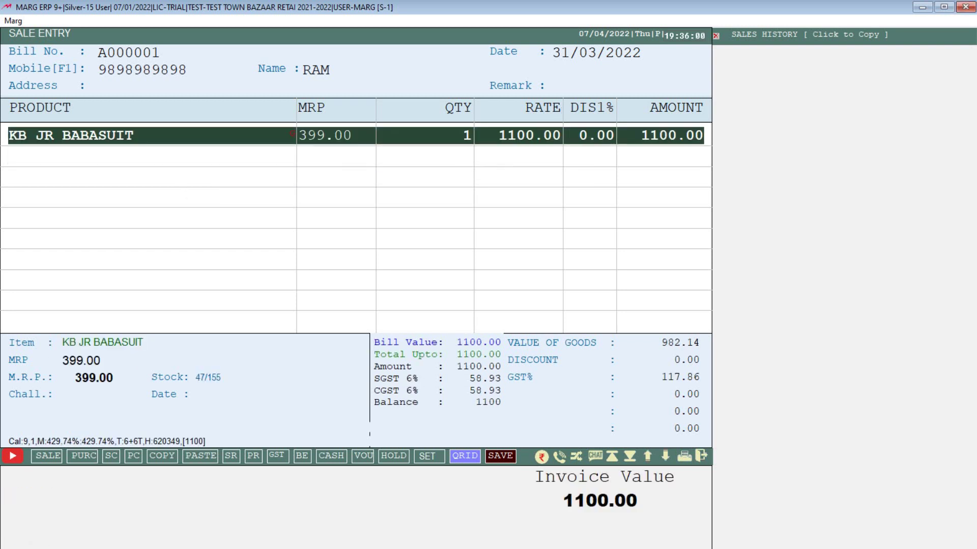
key("Down")
key("Up")
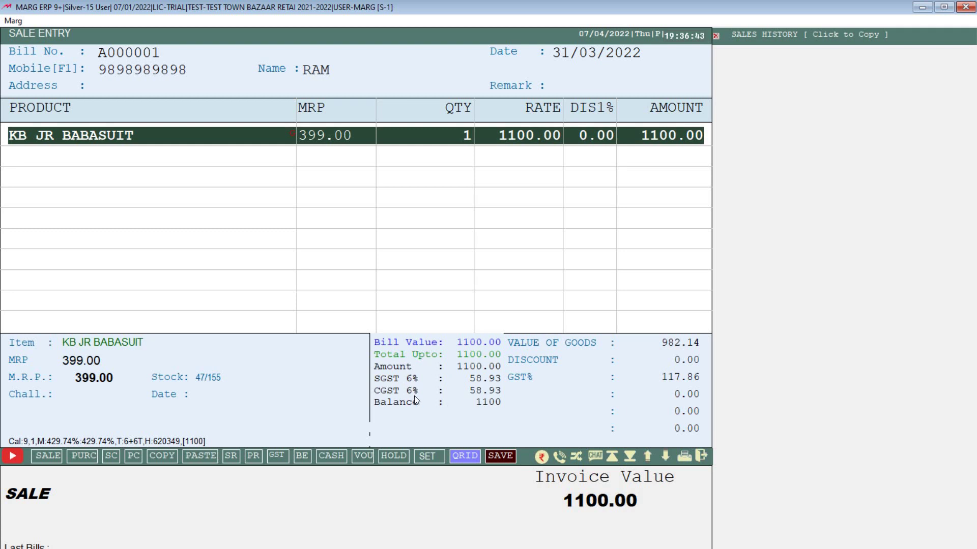
Close the sale bill without saving it and return to the main screen
key("Escape")
key("Right")
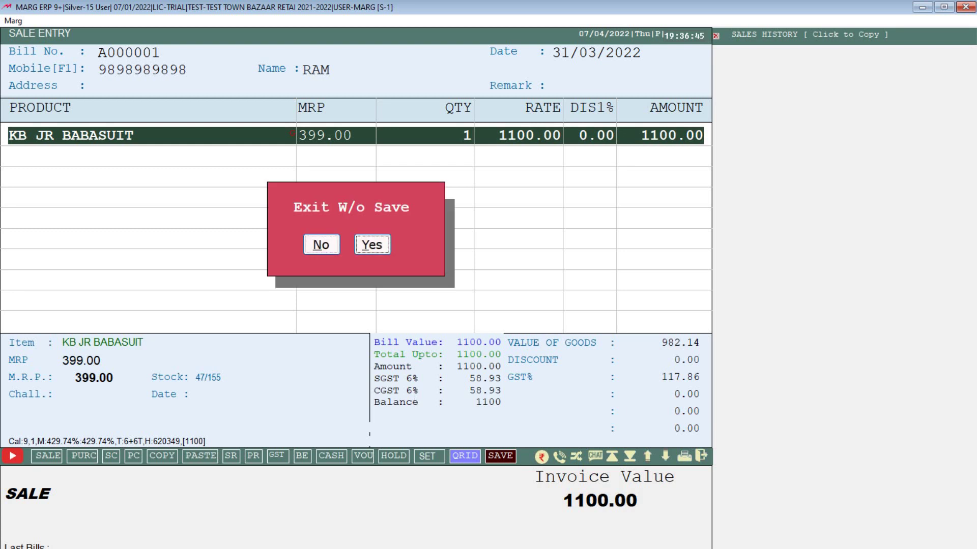
key("Return")
key("Escape")
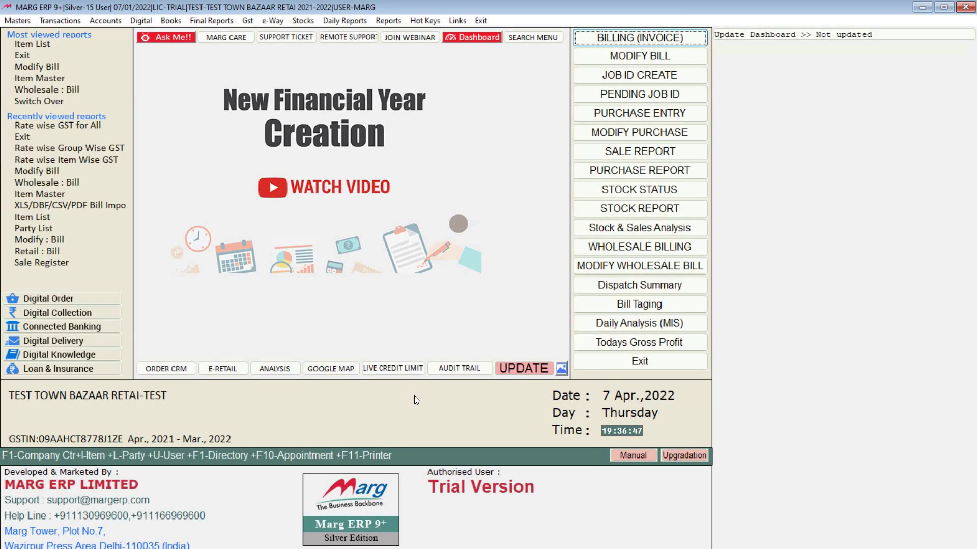
Search all Control Room settings for RATE WISE and check the Rate wise GST option
key("alt+m")
key("Up")
key("Right")
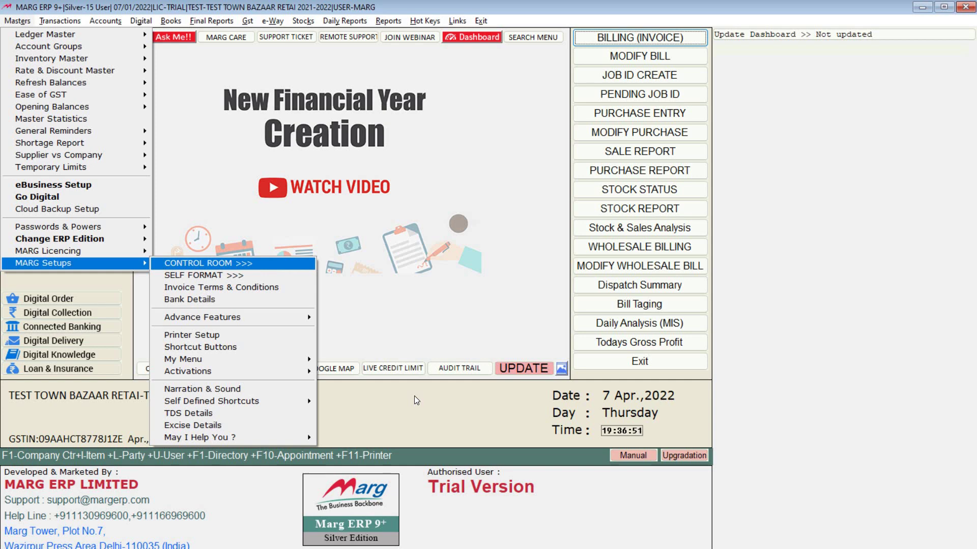
key("Return")
key("Return")
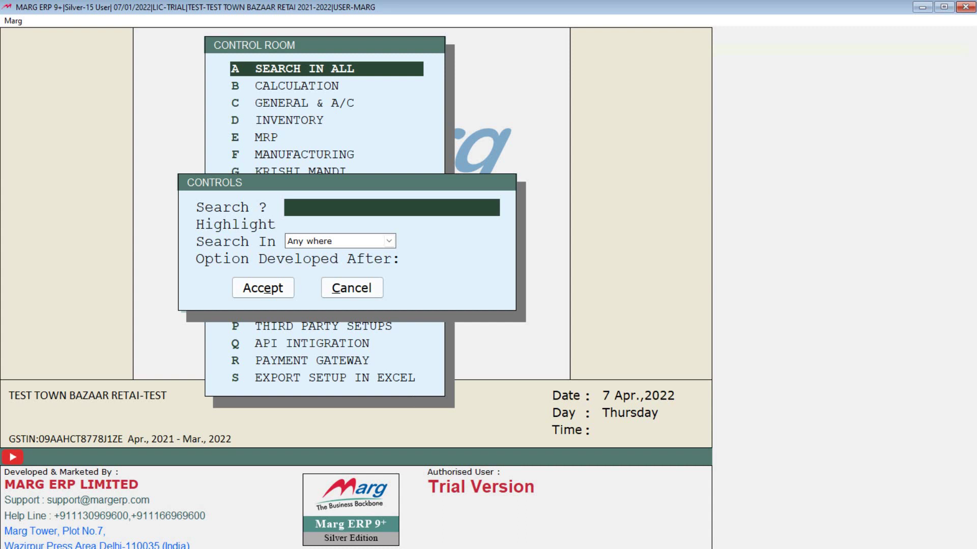
type("RATE WISE")
key("Return")
key("Return")
key("Return")
key("Return")
key("Return")
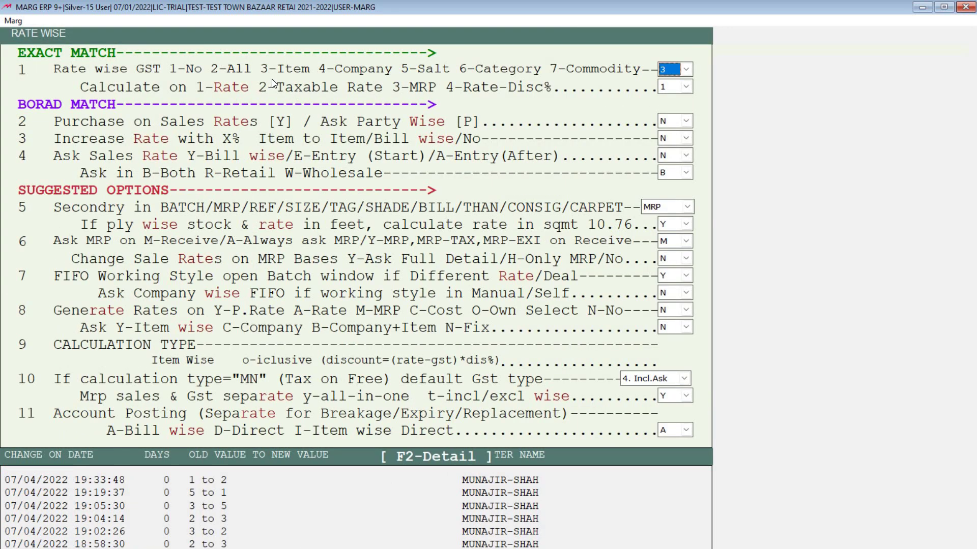
Leave the Control Room, saving the settings changes
key("Escape")
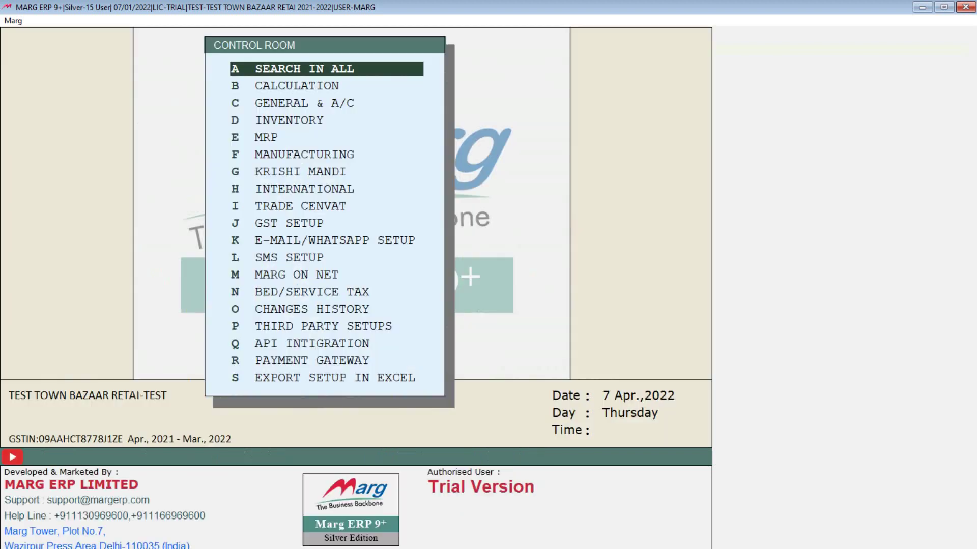
key("Right")
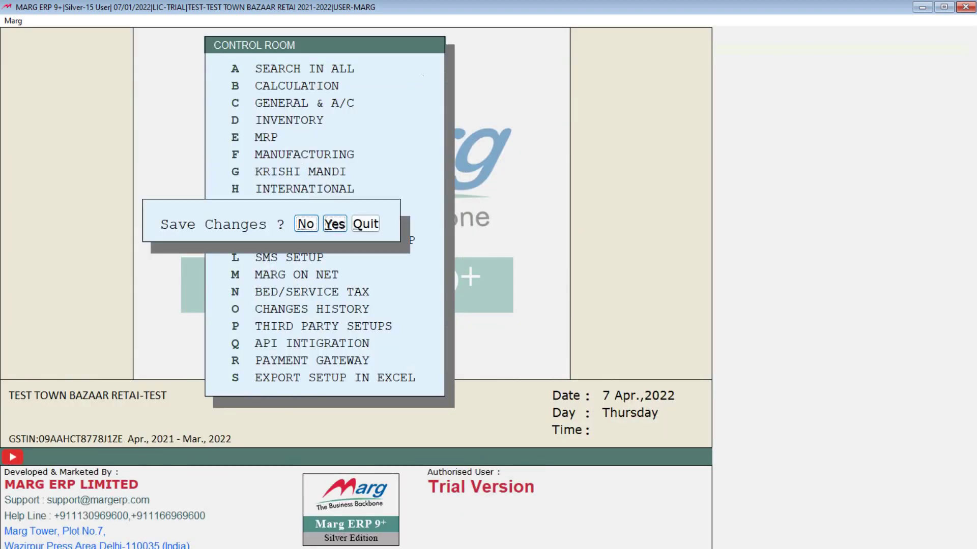
key("Return")
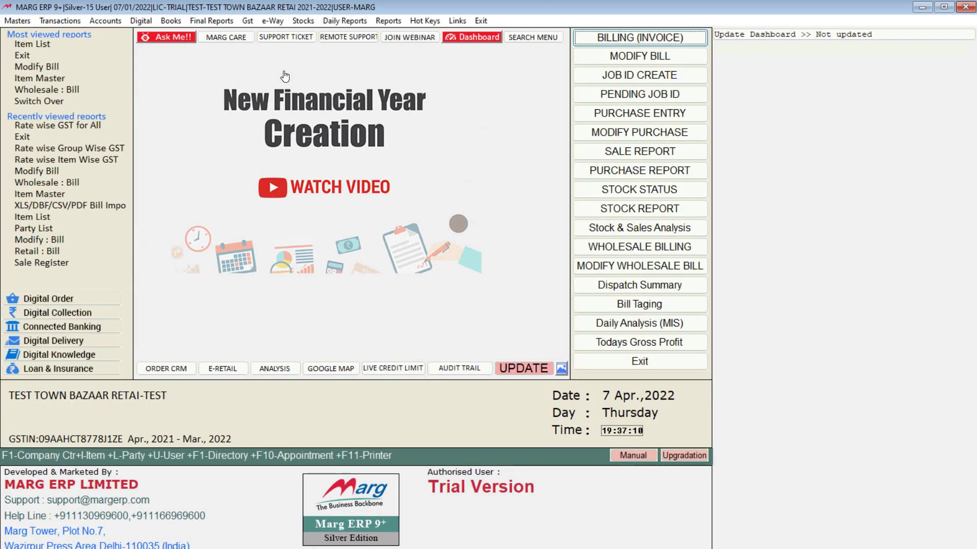
Open the Rate wise Item Wise GST list from the company special rate and discount settings
left_click(22, 23)
mouse_move(118, 72)
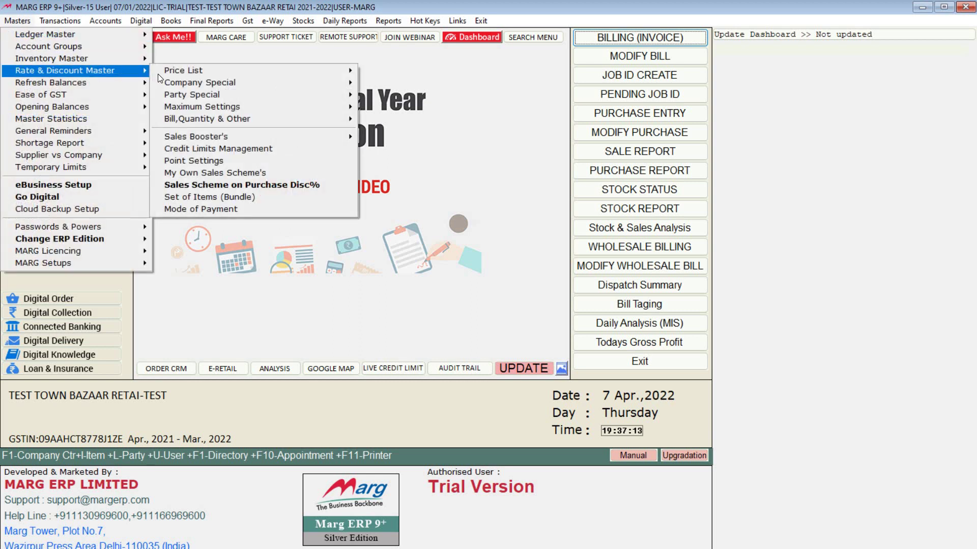
mouse_move(260, 81)
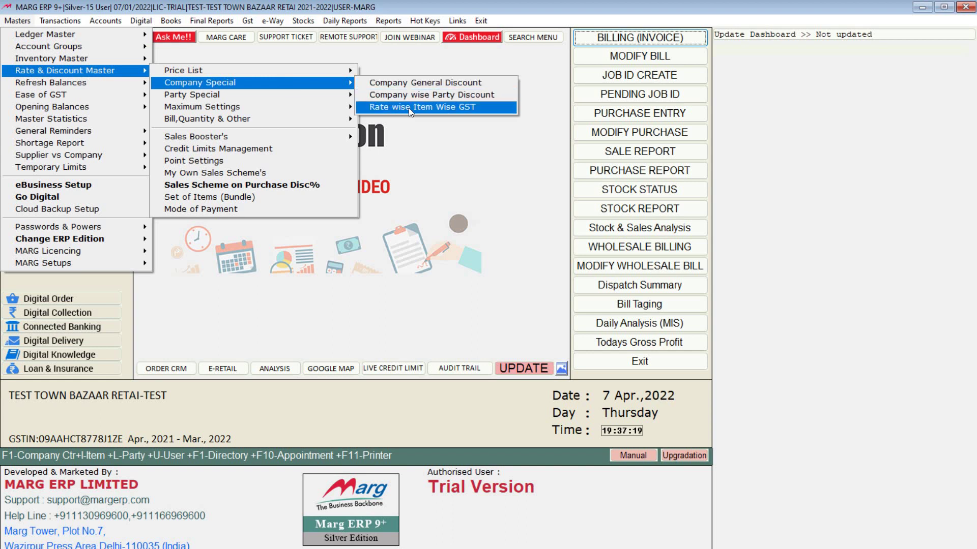
left_click(443, 107)
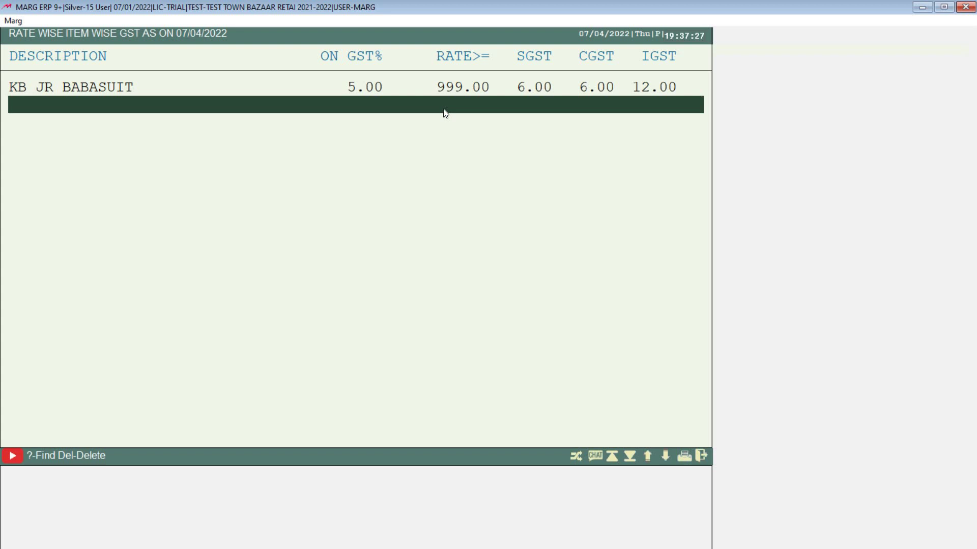
Add the item KB JR CASUAL SRT F/S with MRP 2452.00 to a new row of the item-wise GST list
key("Return")
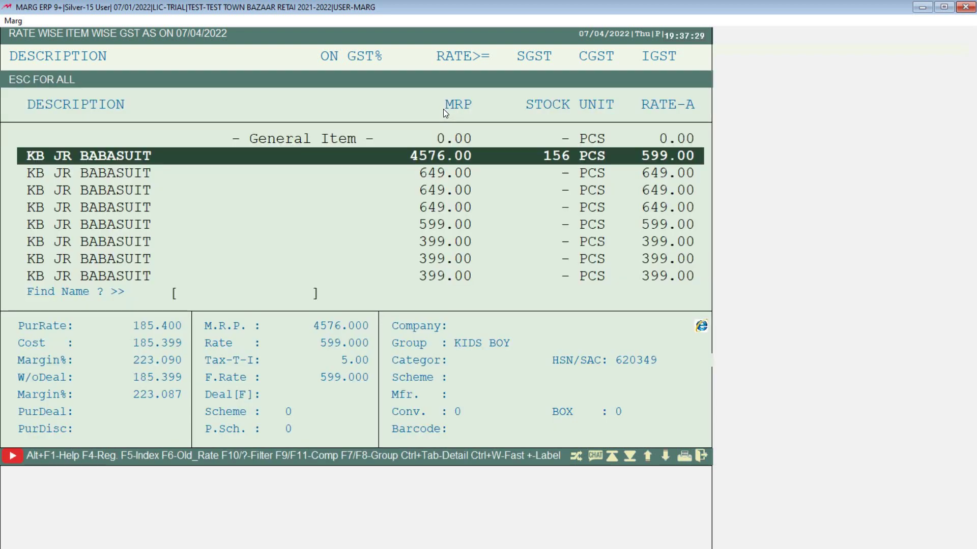
key("Down")
key("Up")
key("Down")
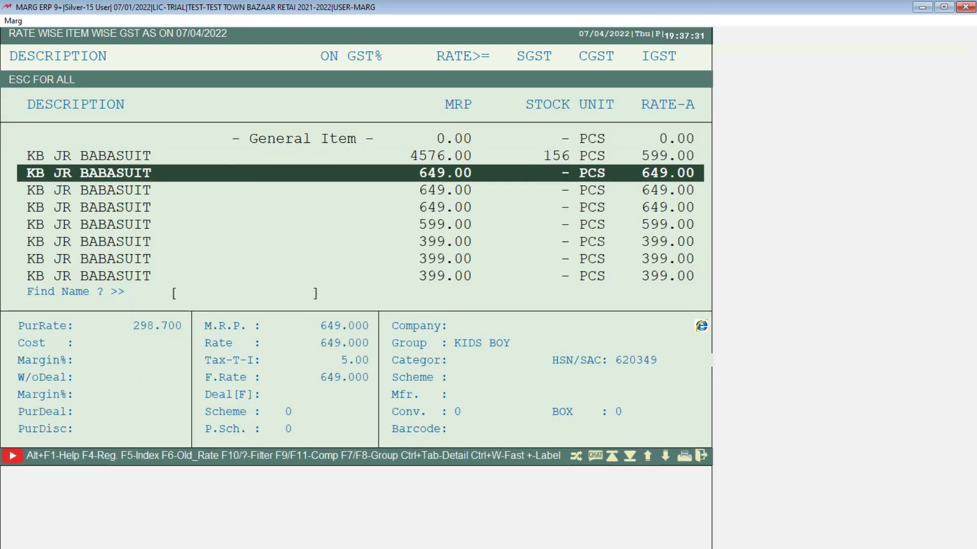
key("Down")
key("Down")
key("Down")
key("Down")
key("Down")
key("Down")
key("Down")
key("Down")
key("Down")
key("Down")
key("Down")
key("Down")
key("Up")
key("Up")
key("Up")
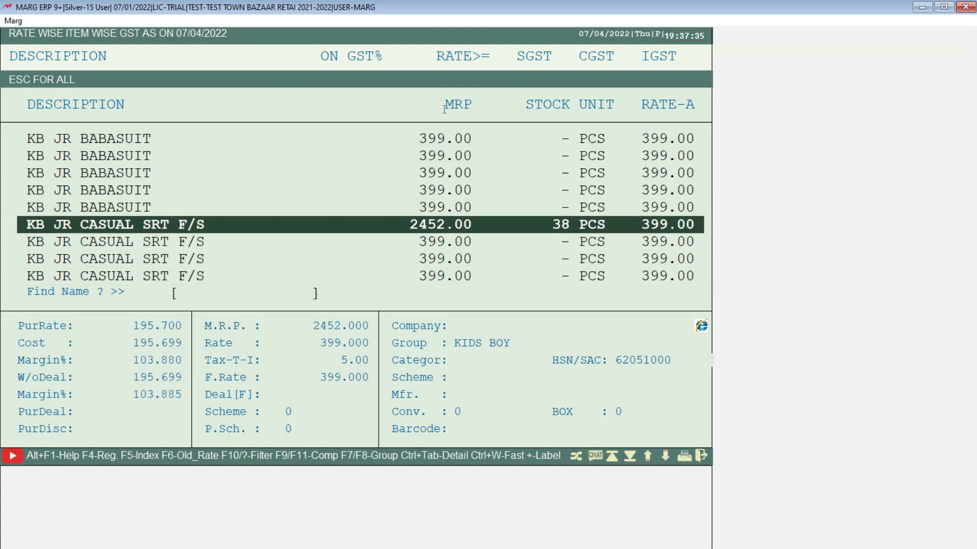
key("Return")
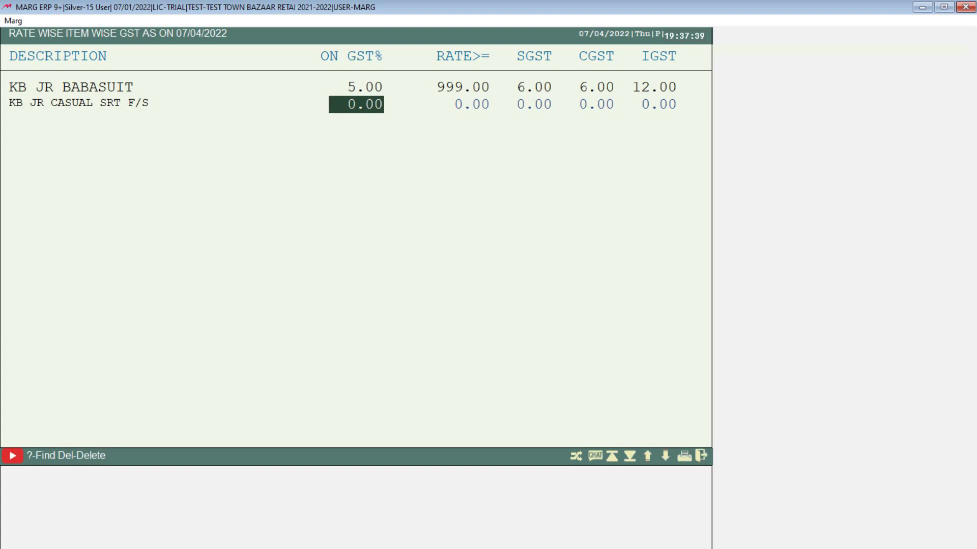
Set KB JR CASUAL SRT F/S from 5% GST to SGST 6, CGST 6 and IGST 12 for rates from 999, and close the list
type("5")
key("Return")
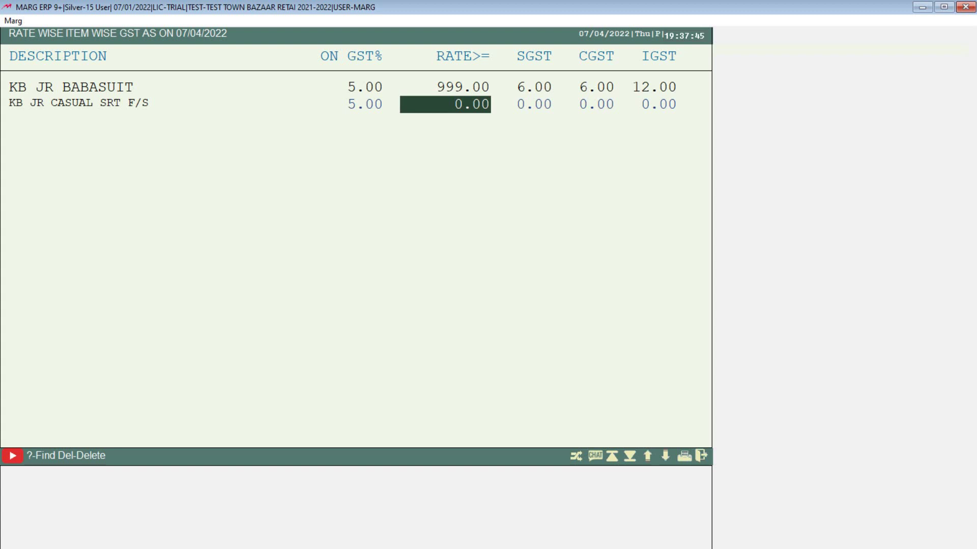
type("999")
key("Return")
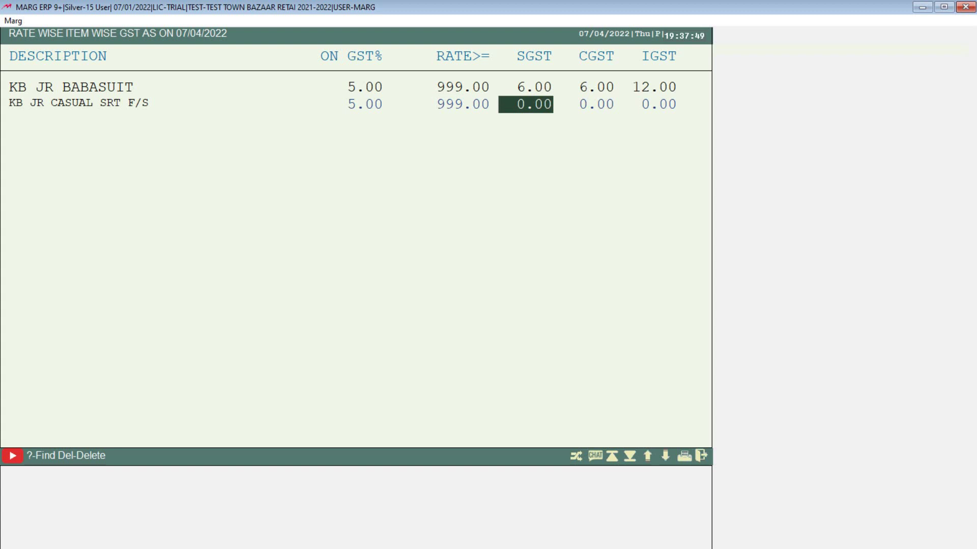
type("6")
key("Return")
key("Return")
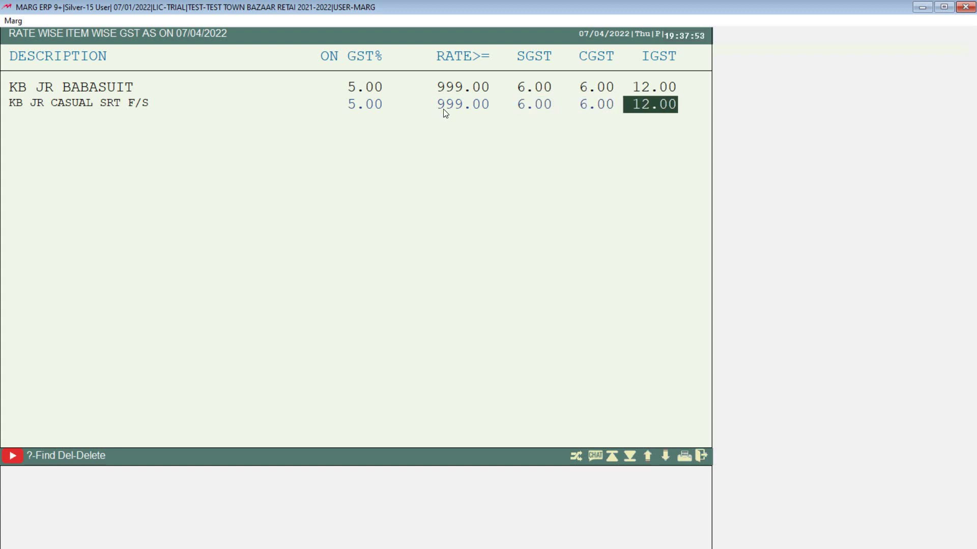
key("Return")
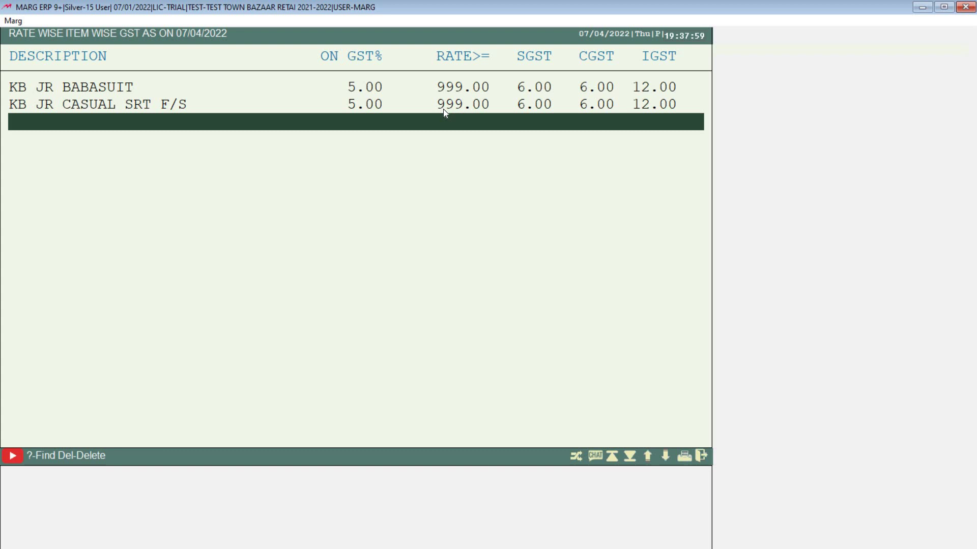
key("Escape")
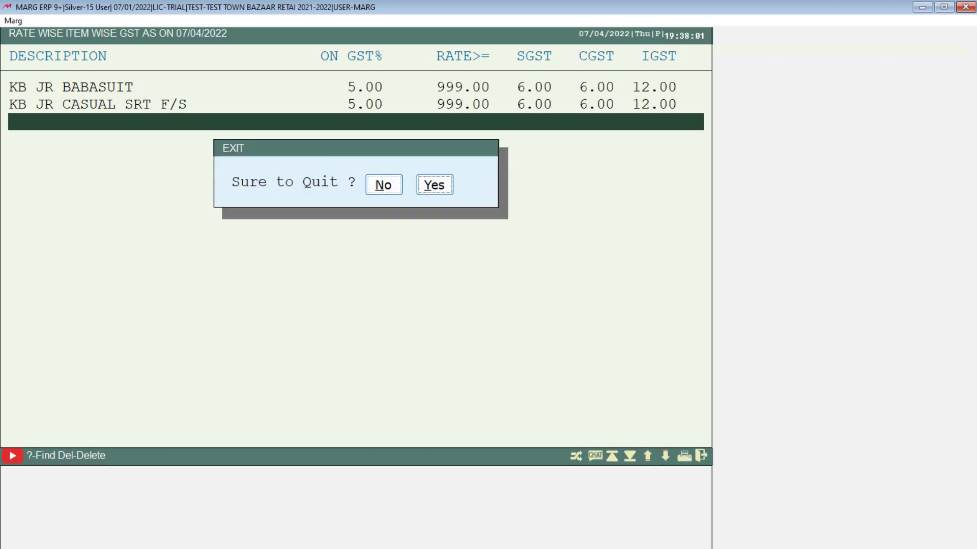
key("Return")
Start a sale bill dated 31/03/2022, allowing the date mismatch, and select the second customer from the customer list
key("Return")
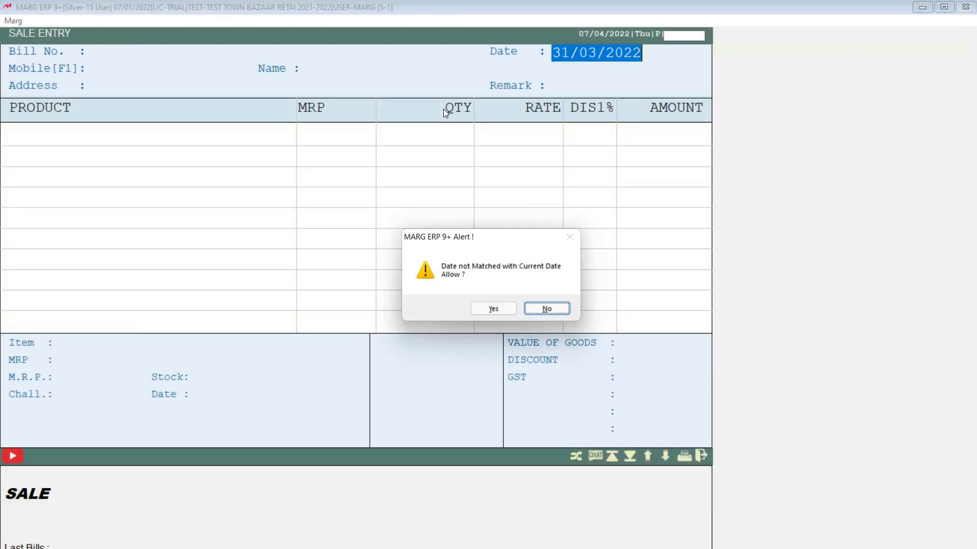
key("Left")
key("Return")
key("F1")
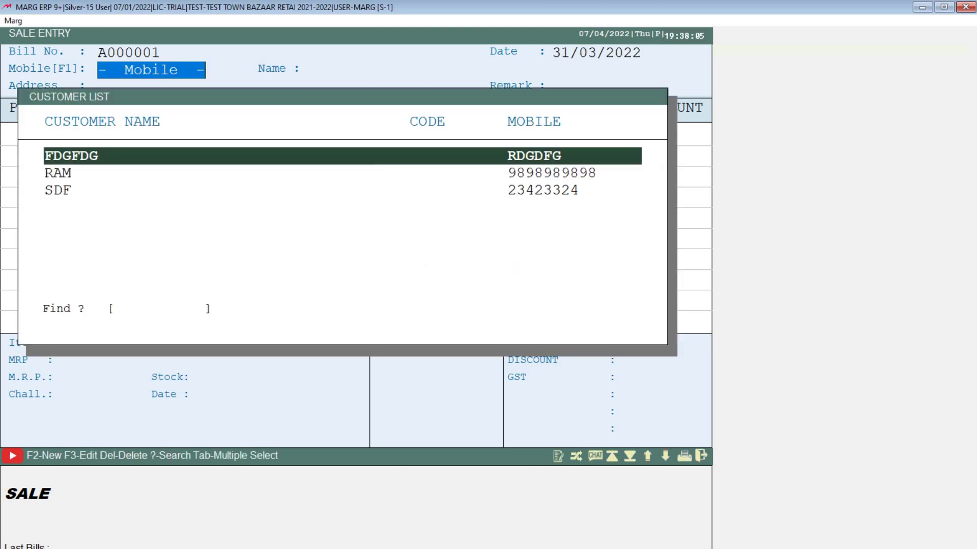
key("Down")
key("Return")
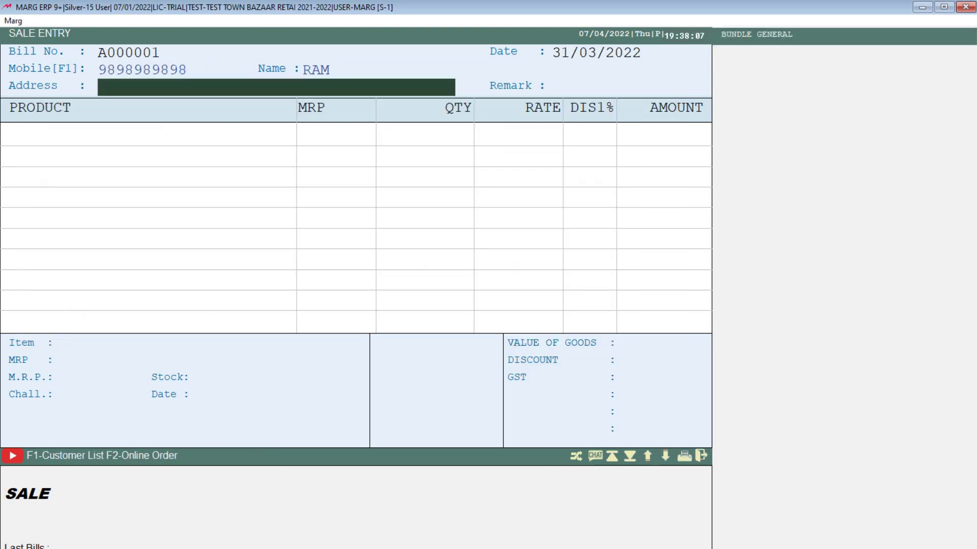
Add one KB SR T SHIRT H/S with MRP 149.00 to the bill at rate 249.00, leaving the address and remark empty
key("Return")
key("Return")
key("Return")
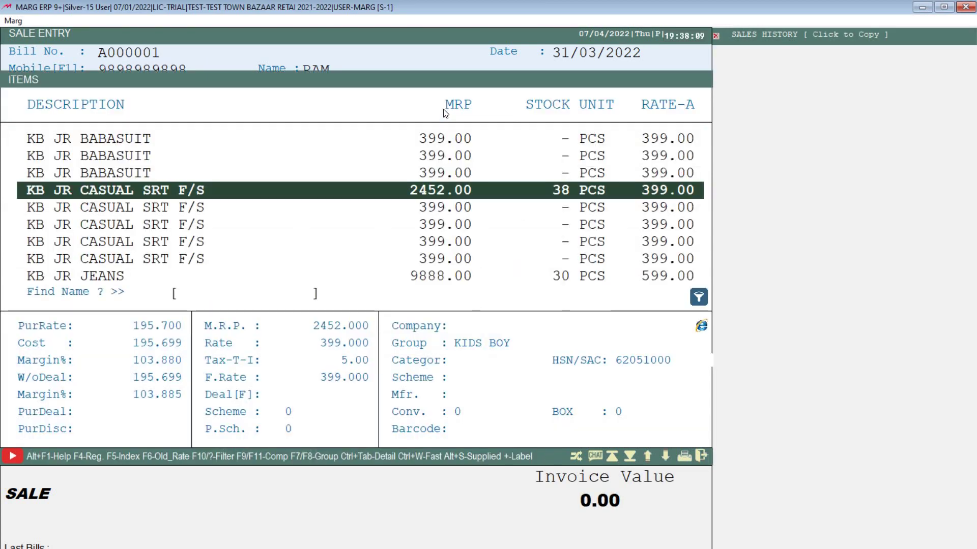
key("Down")
key("Down")
key("Down")
key("Down")
key("Down")
key("Down")
key("Down")
key("Down")
key("Down")
key("Down")
key("Down")
key("Down")
key("Down")
key("Down")
key("Down")
key("Down")
key("Down")
key("Down")
key("Down")
key("Down")
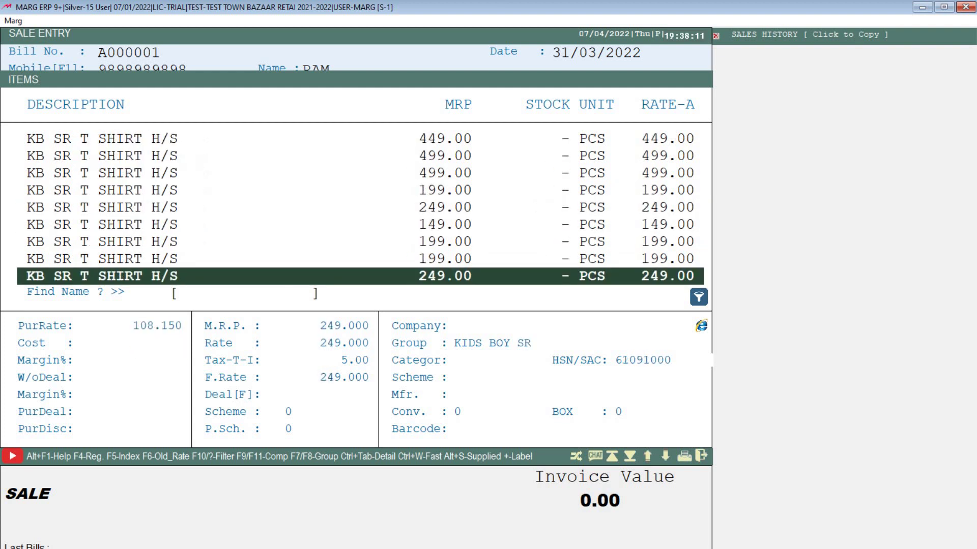
key("Down")
key("Down")
key("Down")
key("Down")
key("Down")
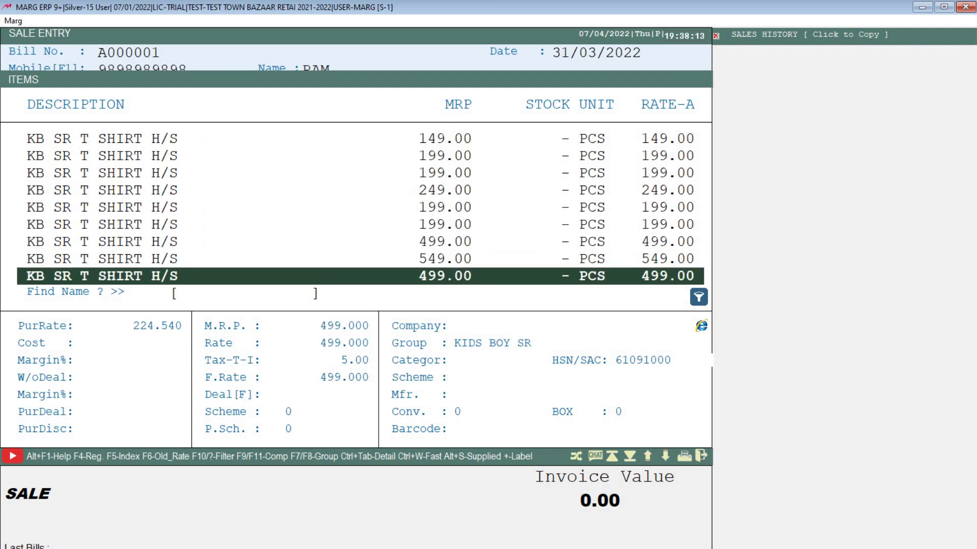
key("Up")
key("Up")
key("Up")
key("Up")
key("Up")
key("Up")
key("Up")
key("Up")
key("Up")
key("Up")
key("Up")
key("Up")
key("Up")
key("Up")
key("Up")
key("Up")
key("Up")
key("Up")
key("Up")
key("Up")
key("Down")
key("Down")
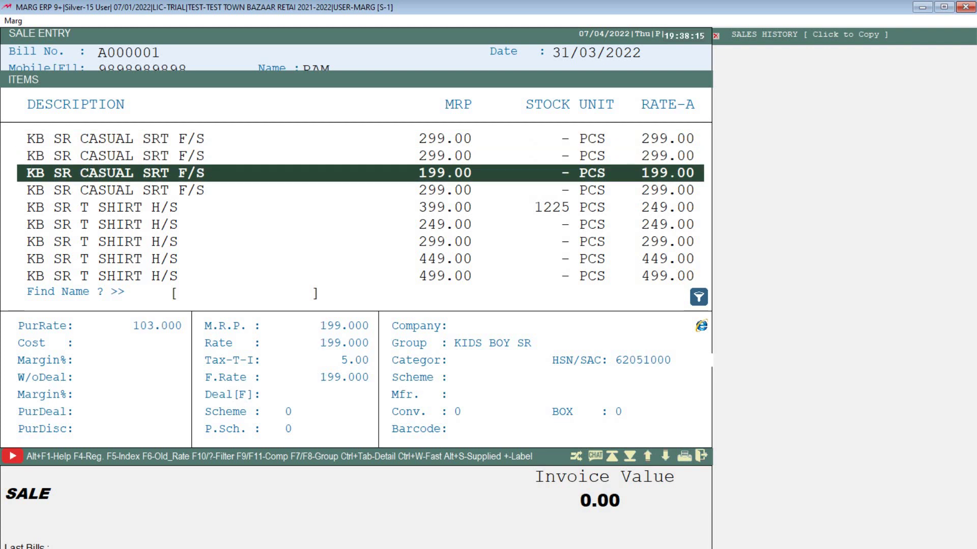
key("Down")
key("Down")
key("Return")
key("Return")
key("Return")
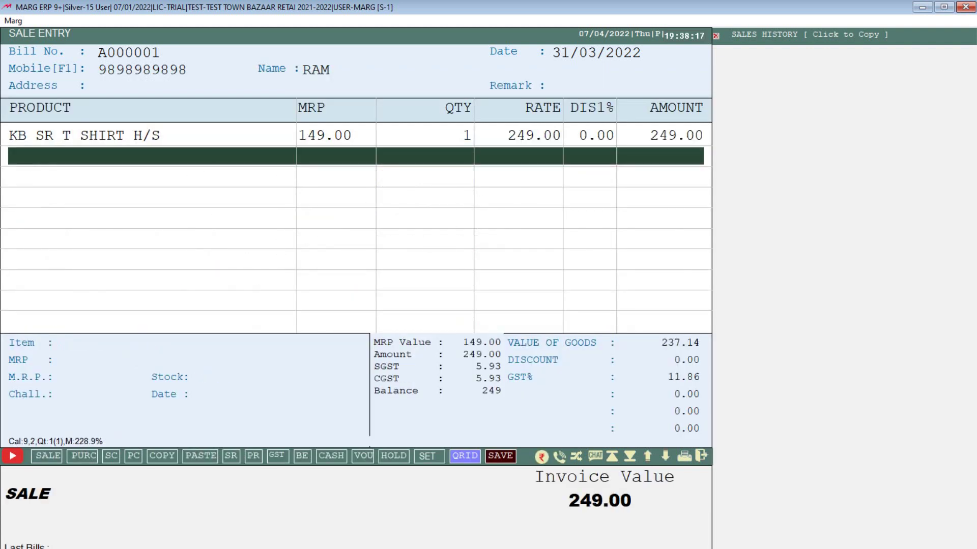
Set the KB SR T SHIRT H/S line's rate to 1200 without storing the rate change
key("Up")
key("Return")
key("Return")
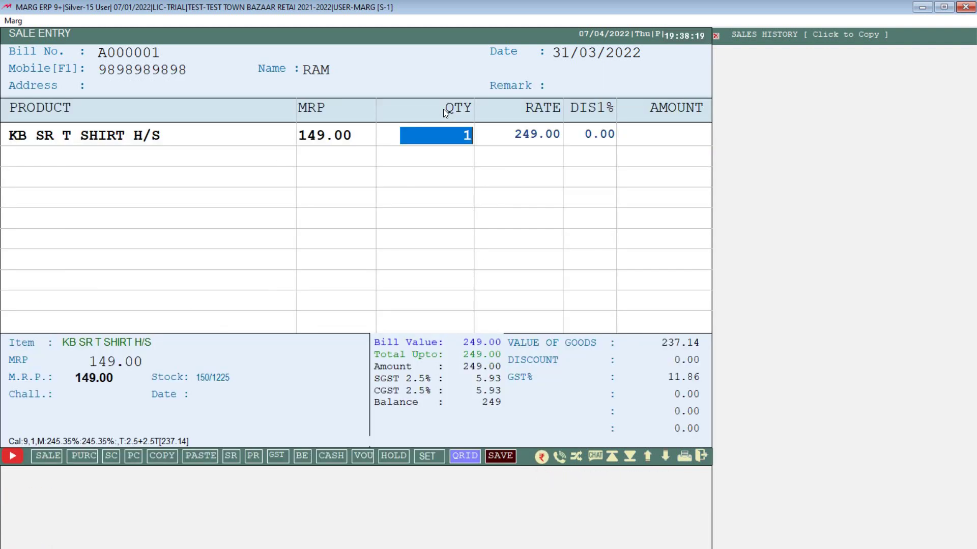
key("Return")
type("1200")
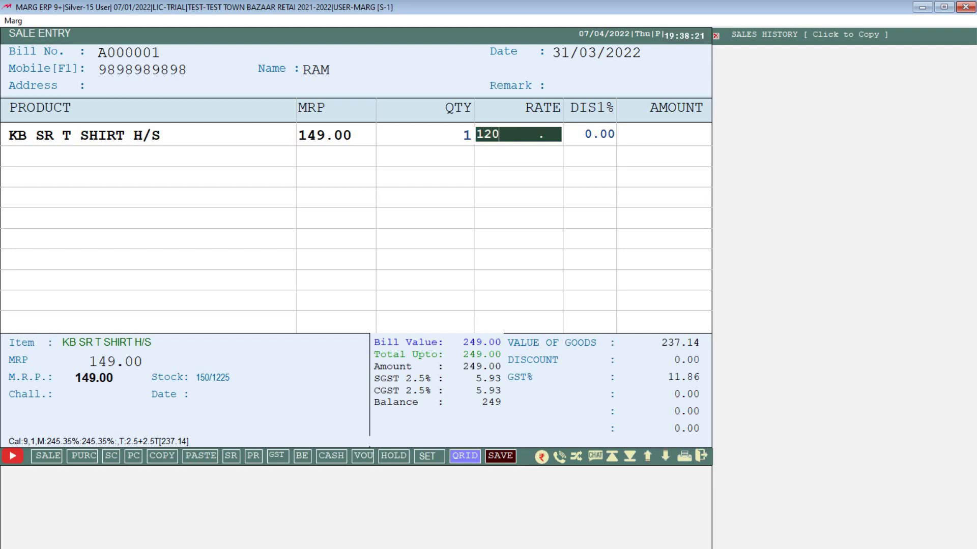
key("Return")
key("Return")
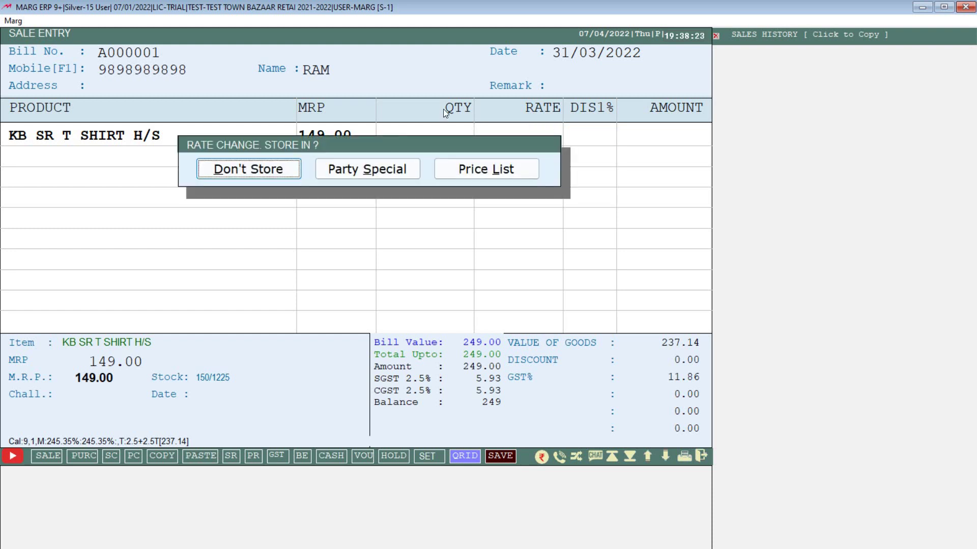
key("Return")
key("Up")
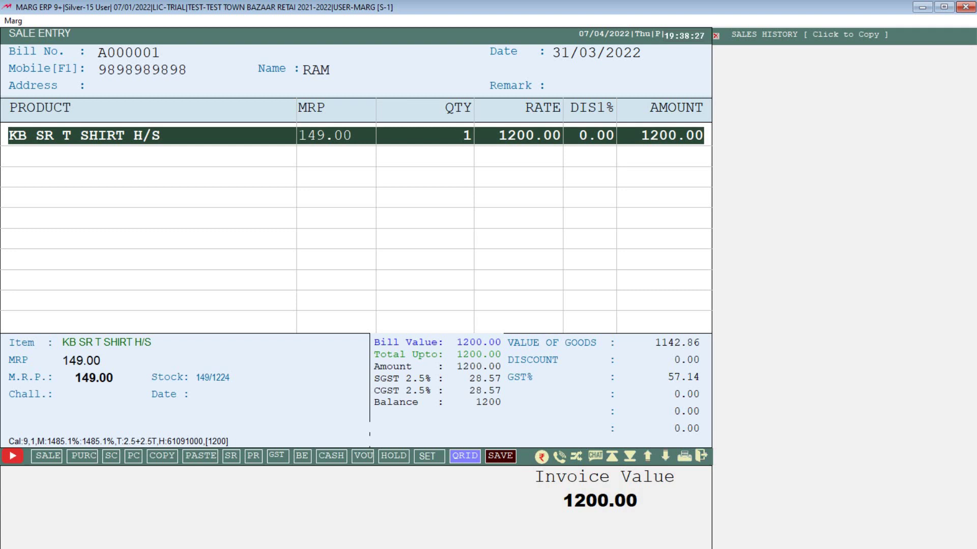
Add one KB JR BABASUIT with MRP 399.00 to the bill at rate 599.00
key("Down")
key("Return")
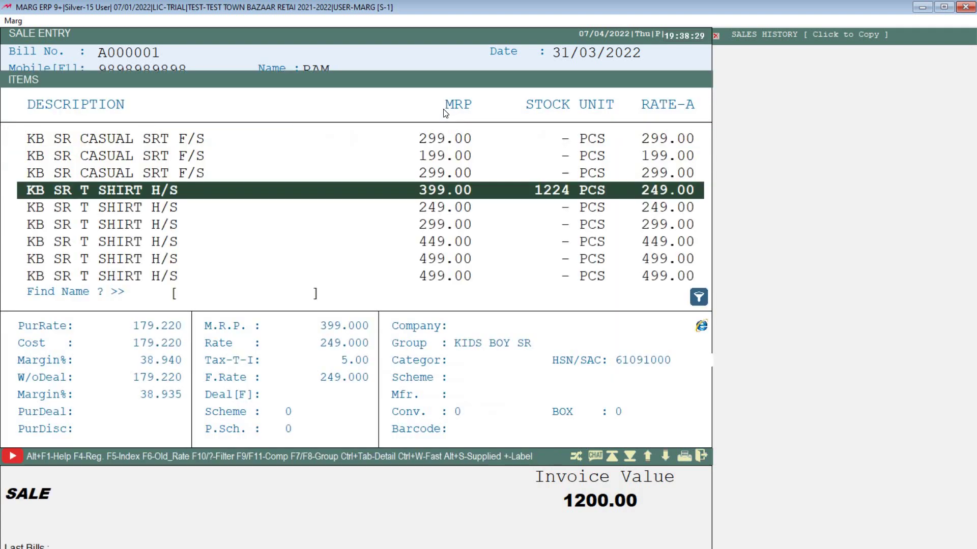
key("Up")
key("Up")
key("Up")
key("Up")
key("Up")
key("Up")
key("Up")
key("Up")
key("Up")
key("Up")
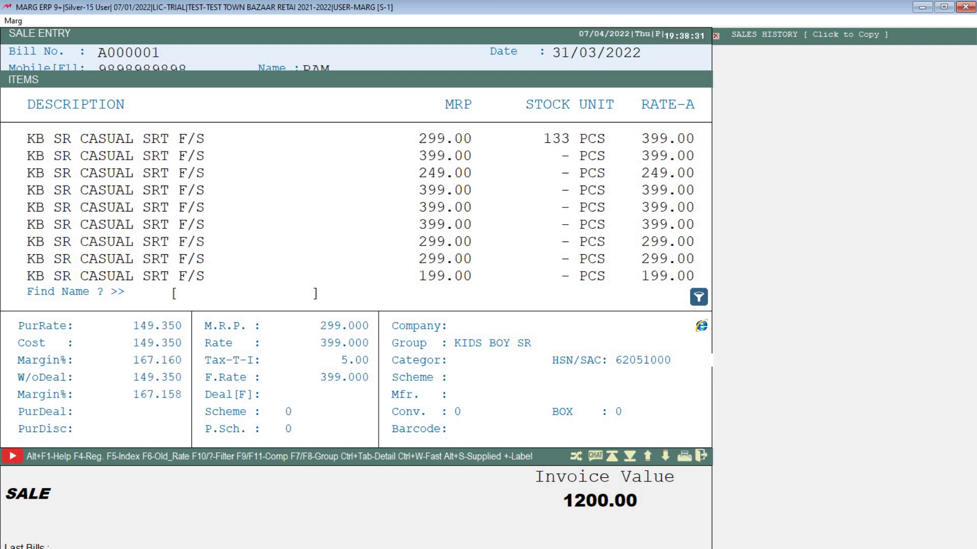
key("Up")
key("Up")
key("Up")
key("Up")
key("Up")
key("Up")
key("Up")
key("Up")
key("Up")
key("Up")
key("Down")
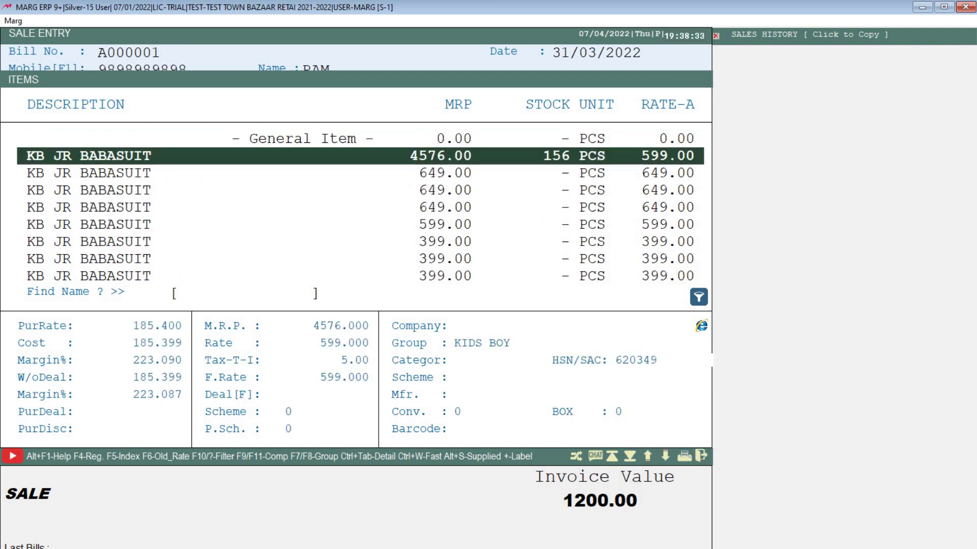
key("Return")
key("Return")
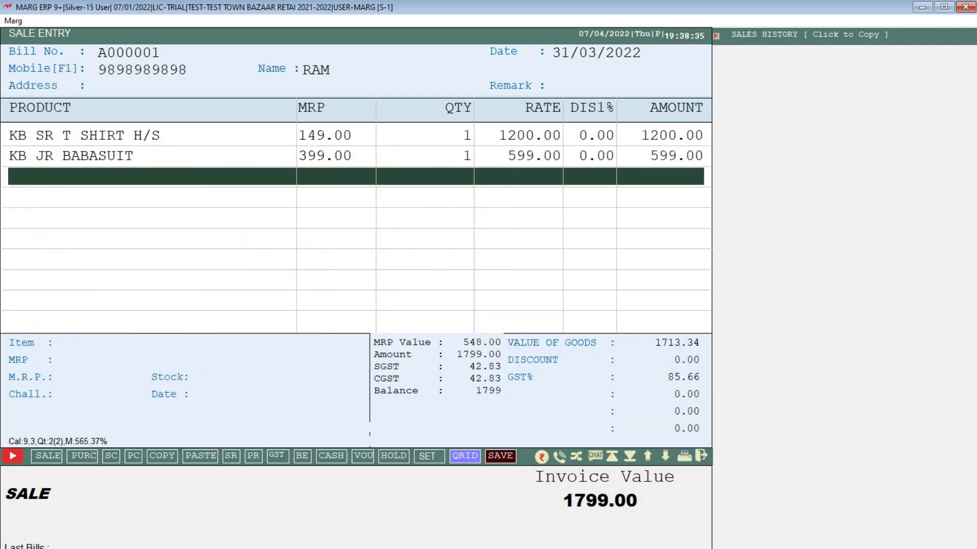
Set the KB JR BABASUIT line's rate to 1100 without storing the rate change
key("Up")
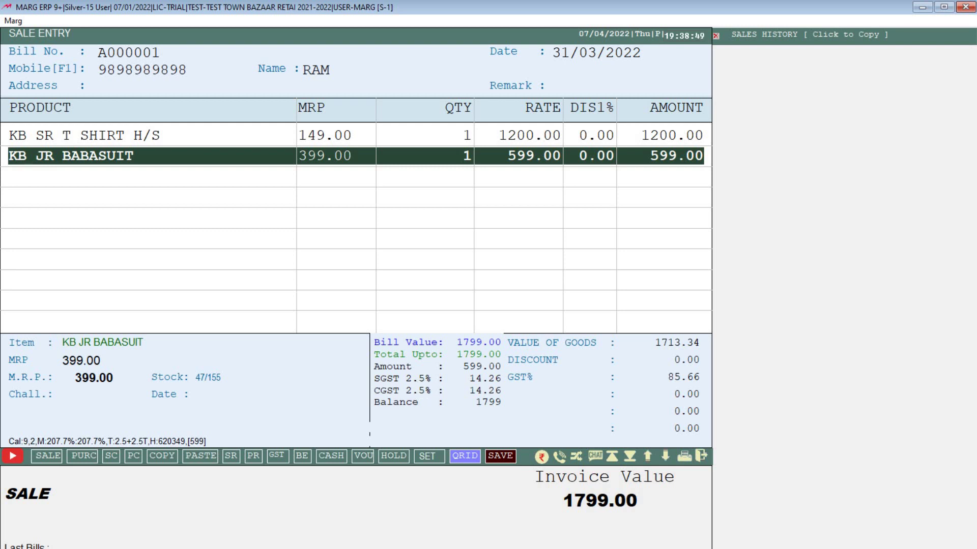
key("Return")
key("Return")
key("Return")
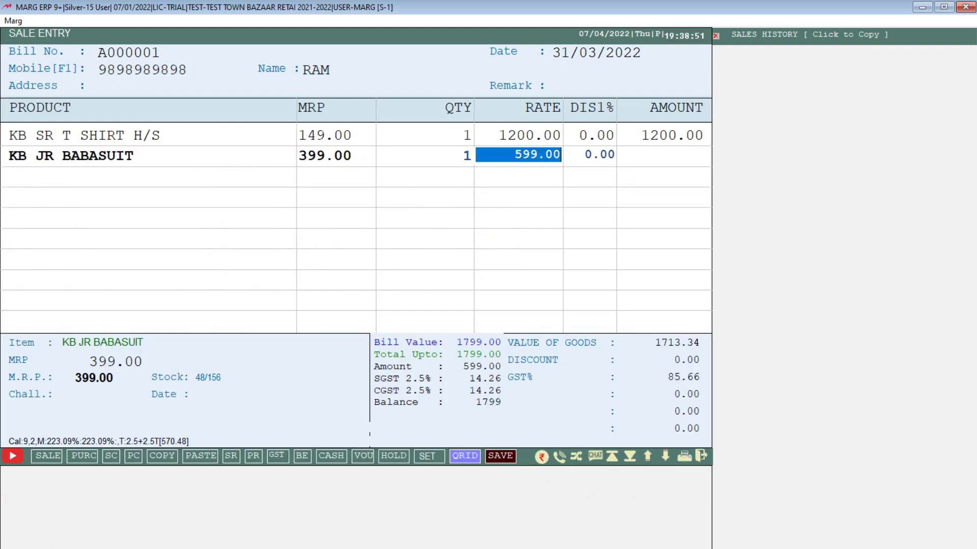
type("1100")
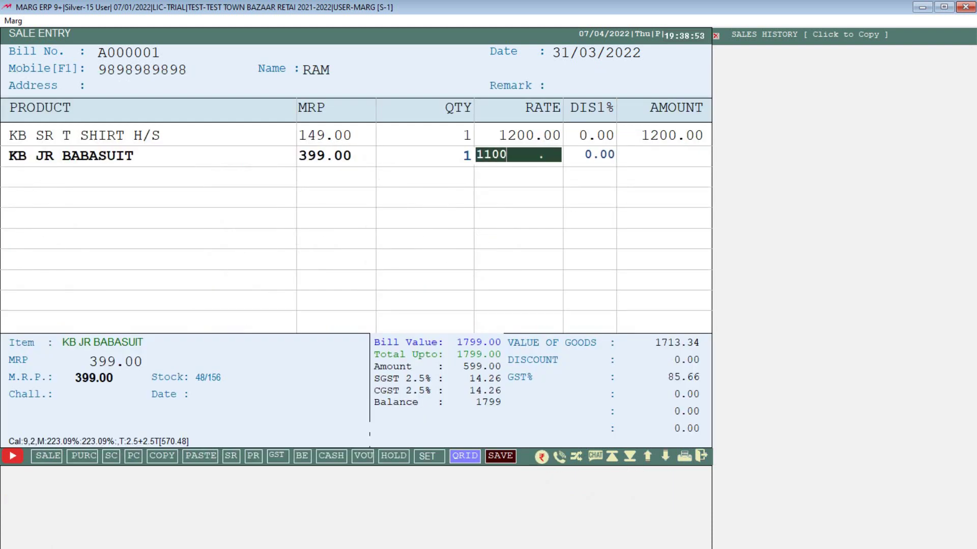
key("Return")
key("Return")
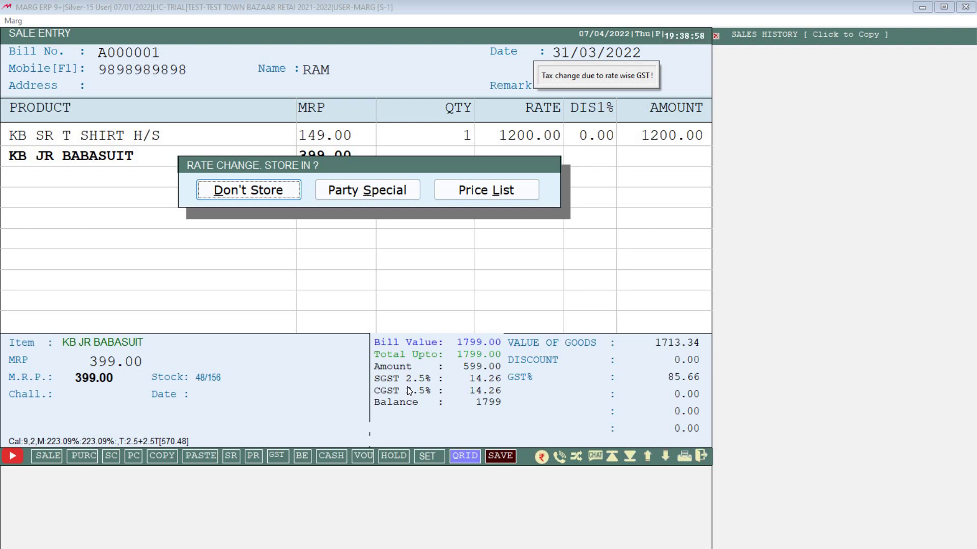
key("Return")
Compare the SGST and CGST percentages of the two bill lines, and quit the sale bill
key("Up")
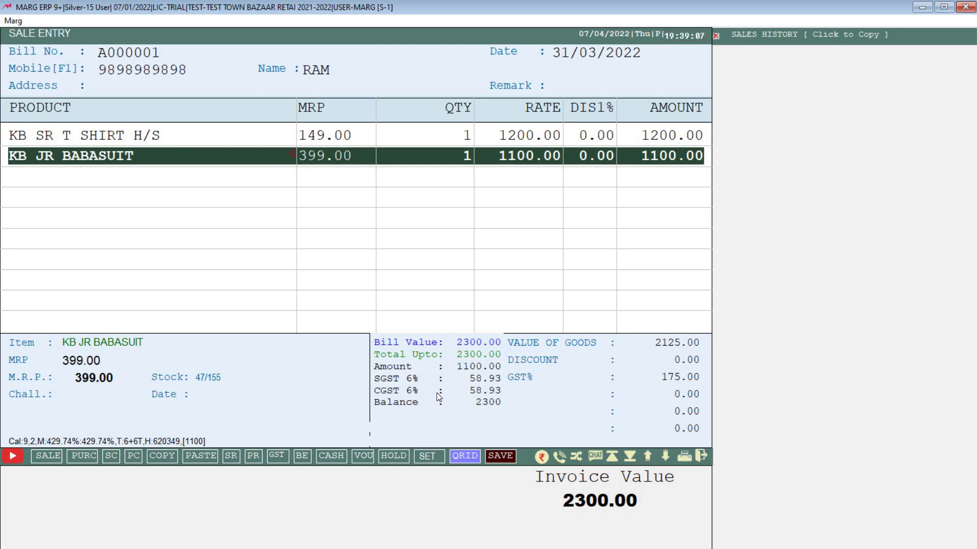
key("Up")
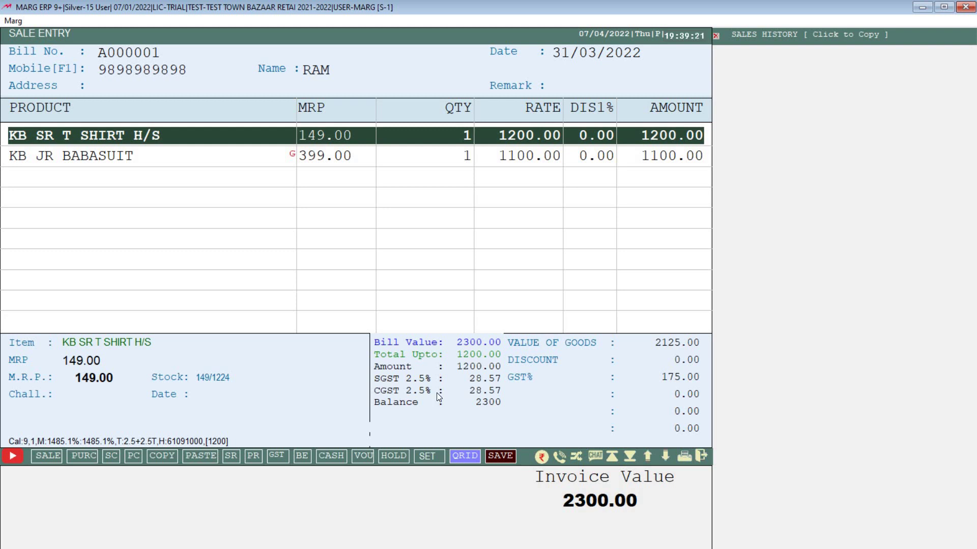
key("Escape")
key("y")
key("Escape")
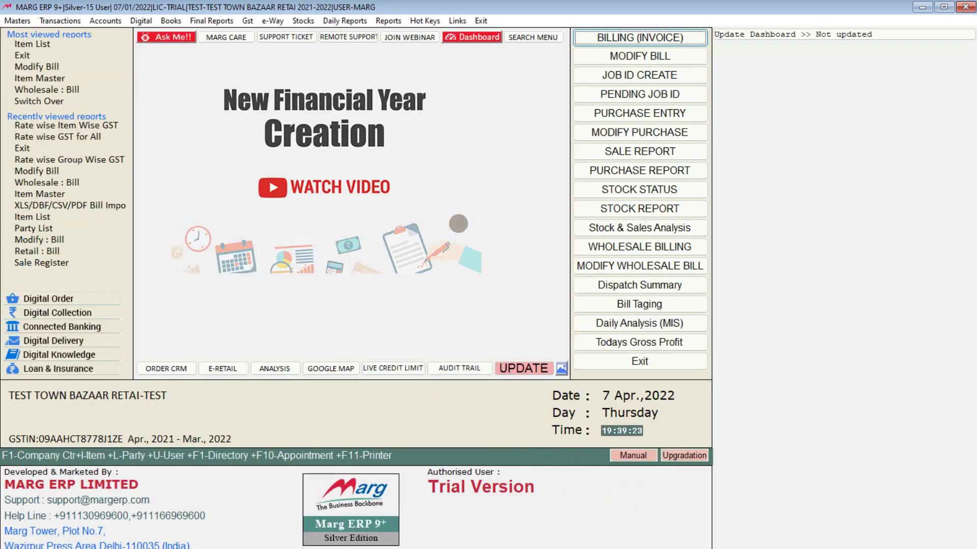
Search all Control Room settings for RATE WISE
key("alt+m")
key("Up")
key("Right")
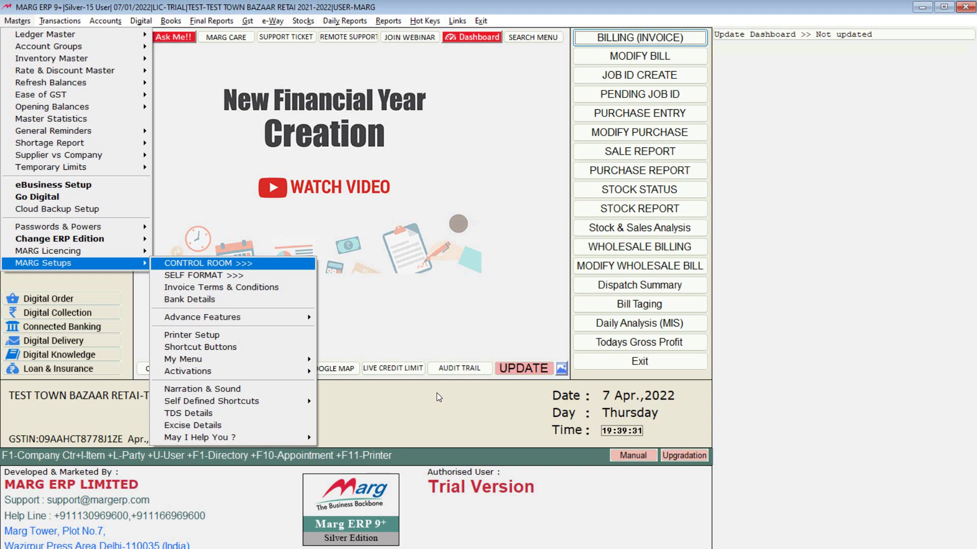
key("Down")
key("Up")
key("Return")
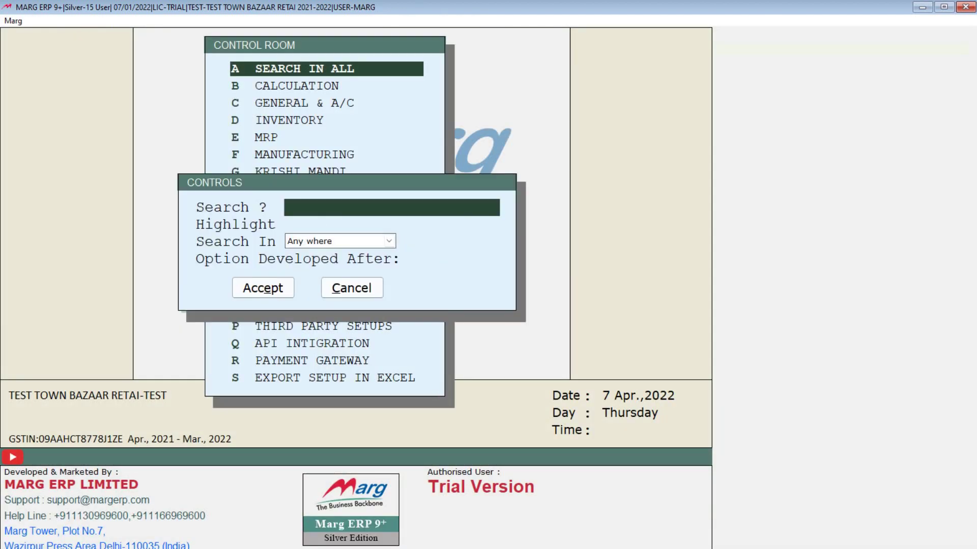
type("RATE WISE")
key("Return")
key("Return")
key("Return")
key("Return")
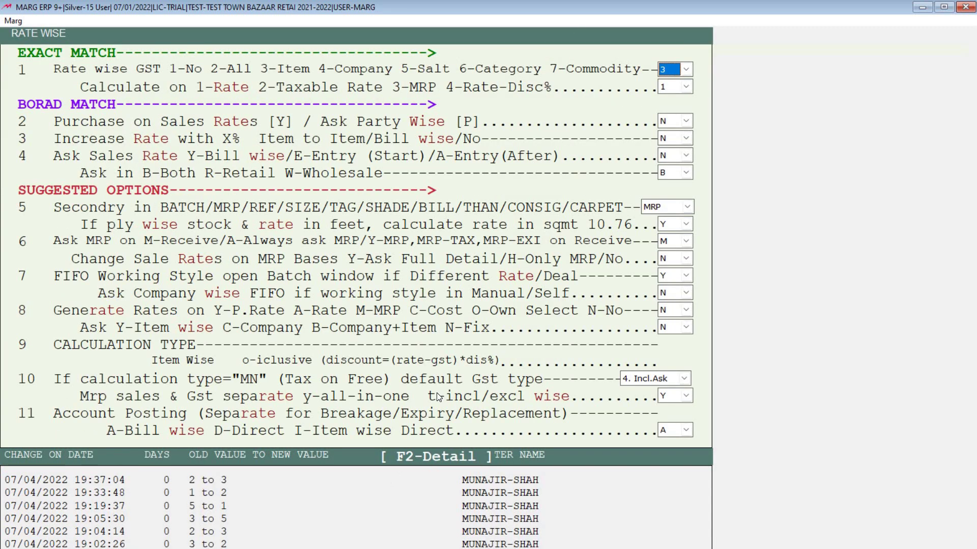
Set Rate wise GST to 5, keep the calculation on 1-Rate, and save the changes
type("5")
key("Return")
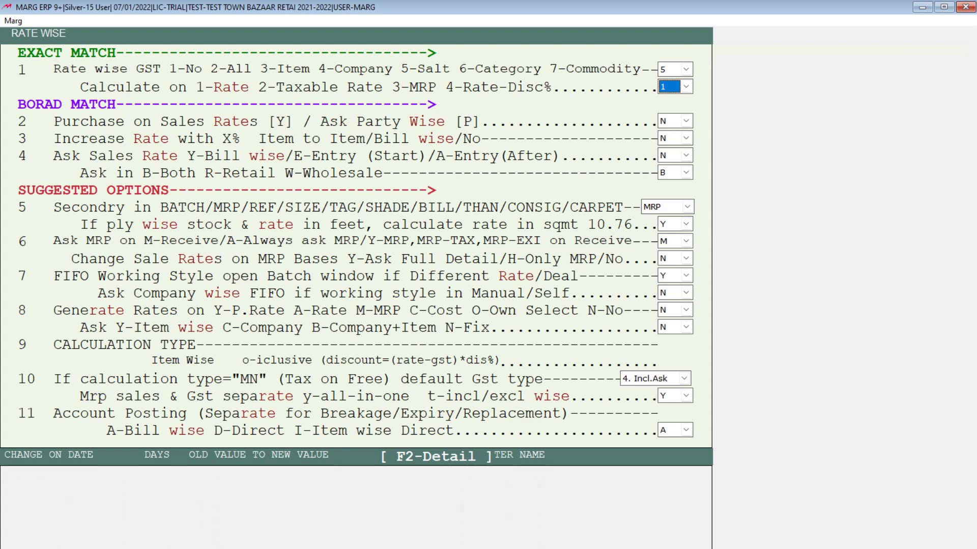
key("Return")
key("Escape")
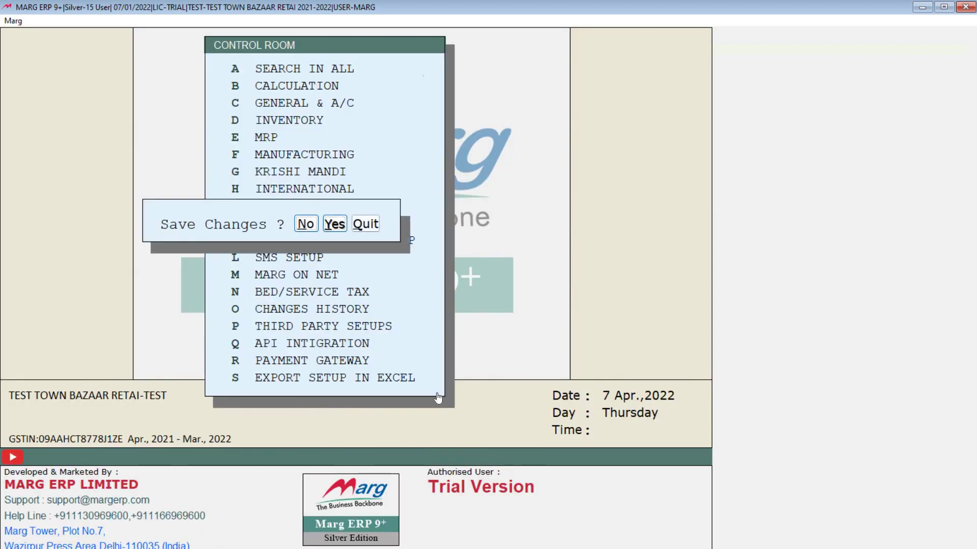
key("y")
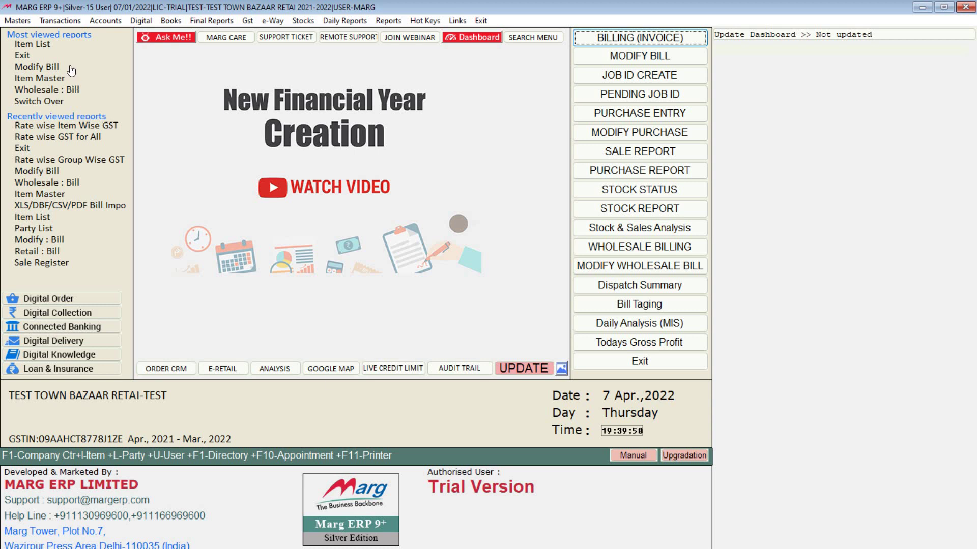
Open the Rate wise Group Wise GST list from the company special rate masters
left_click(25, 21)
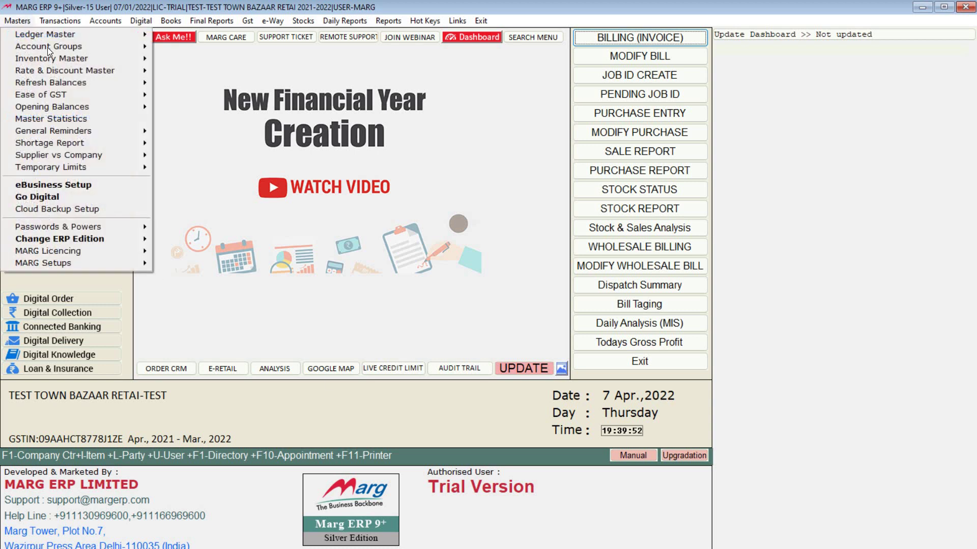
mouse_move(89, 71)
mouse_move(279, 84)
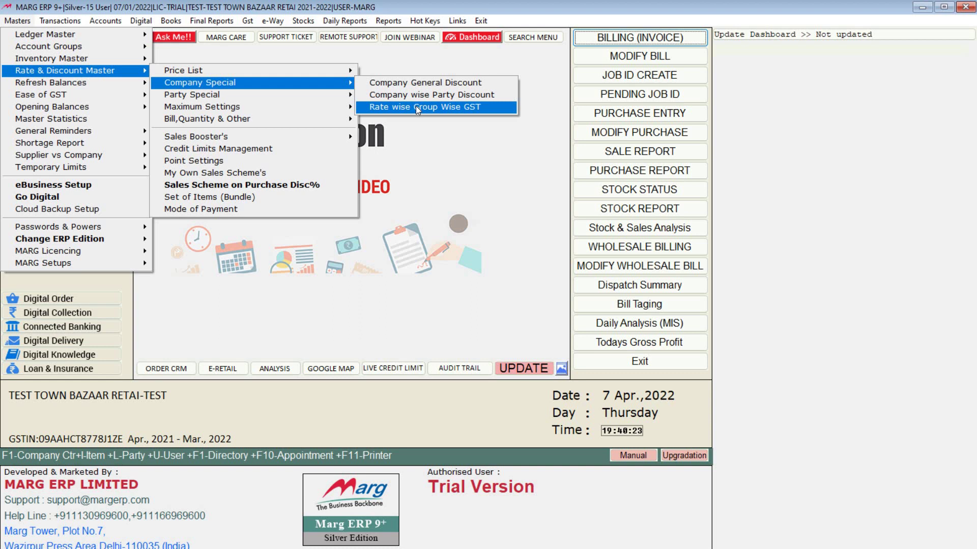
left_click(471, 107)
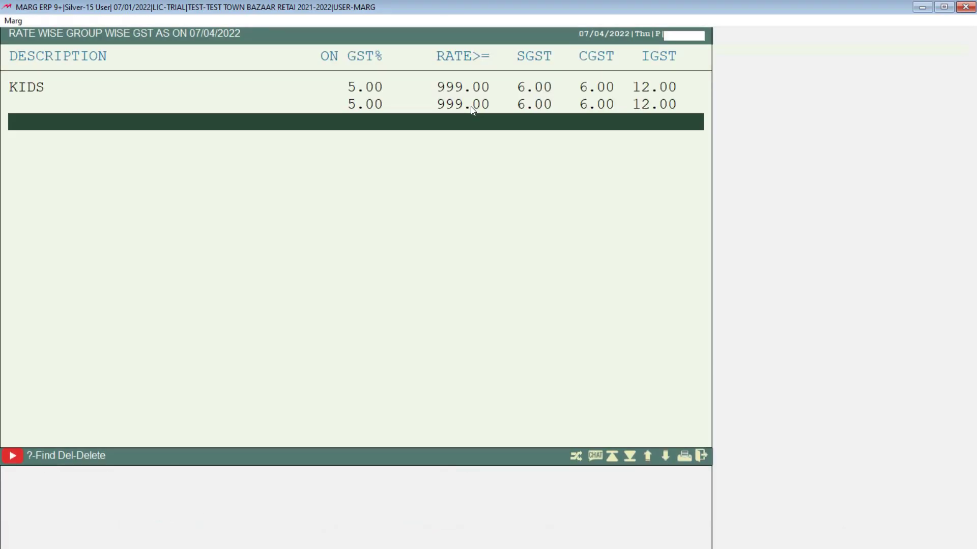
Review the KIDS group's row field by field, keeping its group, base GST, minimum rate and tax percentages
key("Up")
key("Up")
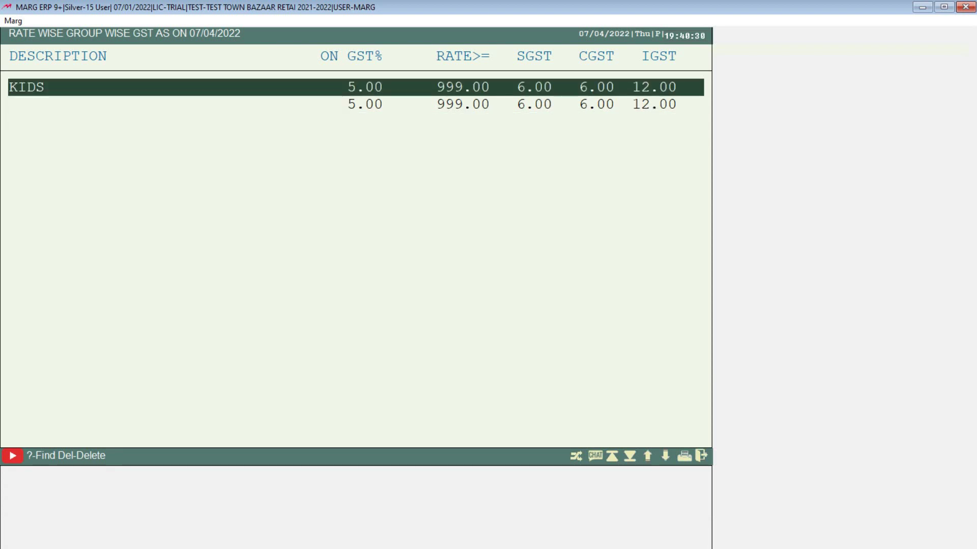
key("Return")
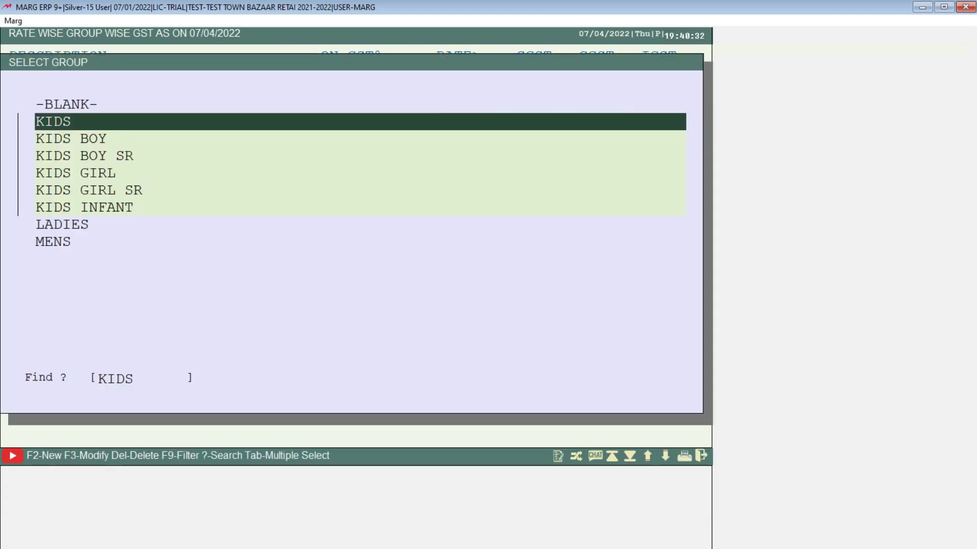
key("Escape")
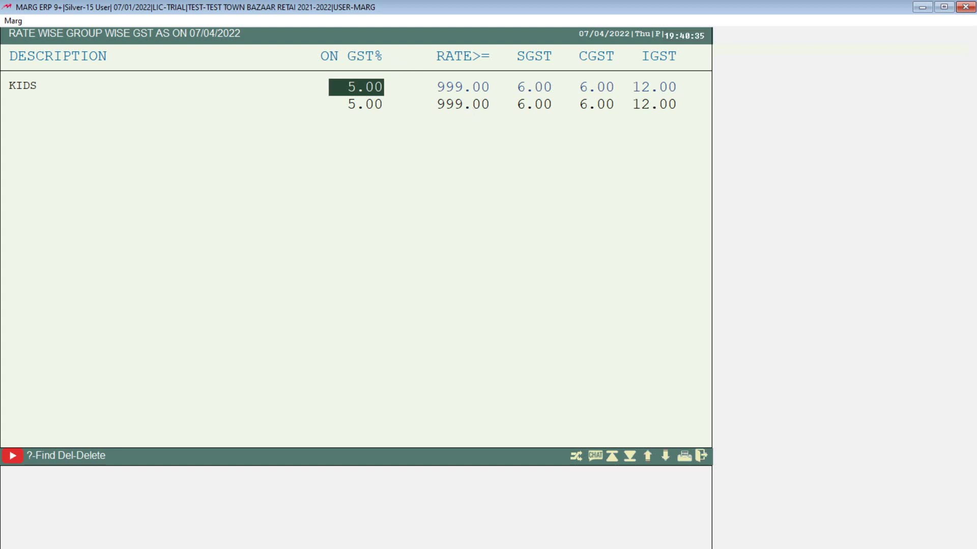
key("Return")
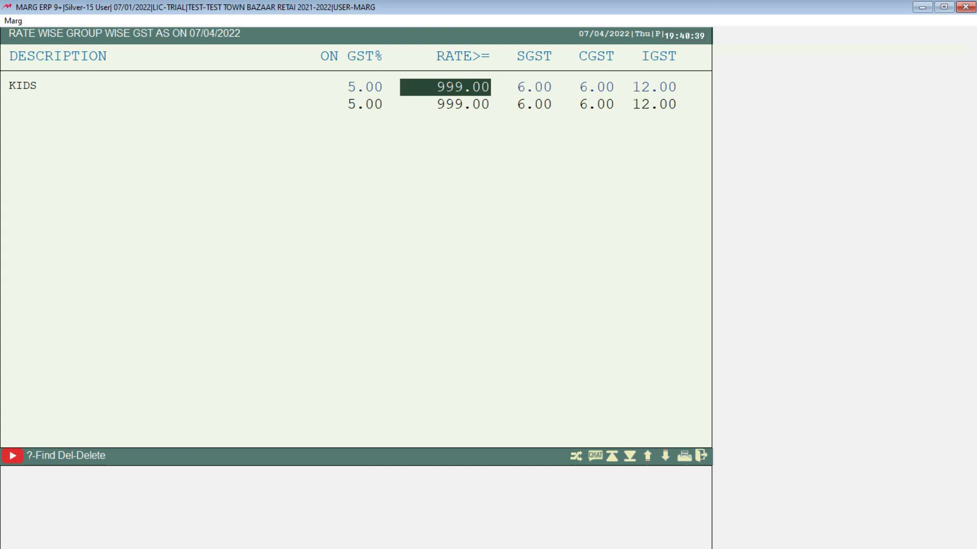
key("Return")
key("Return")
key("Return")
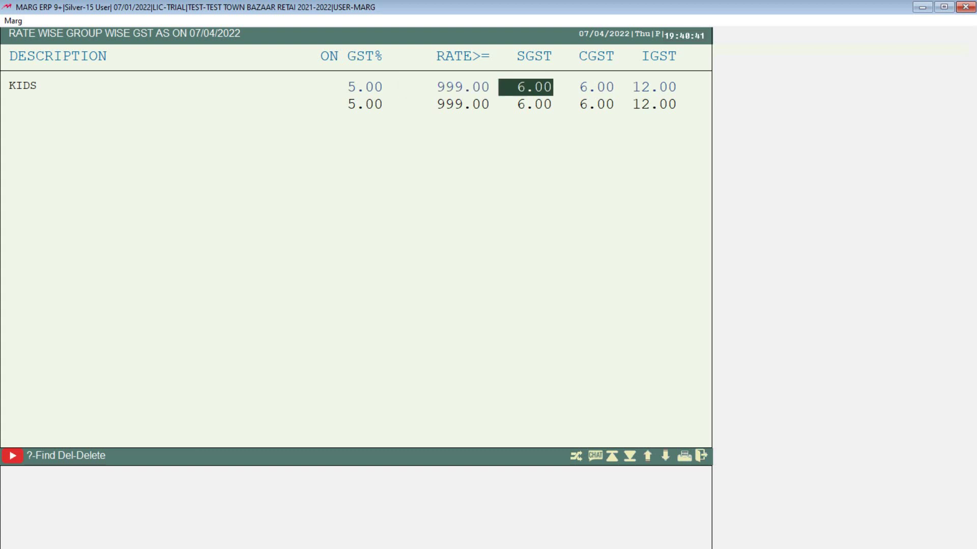
key("Return")
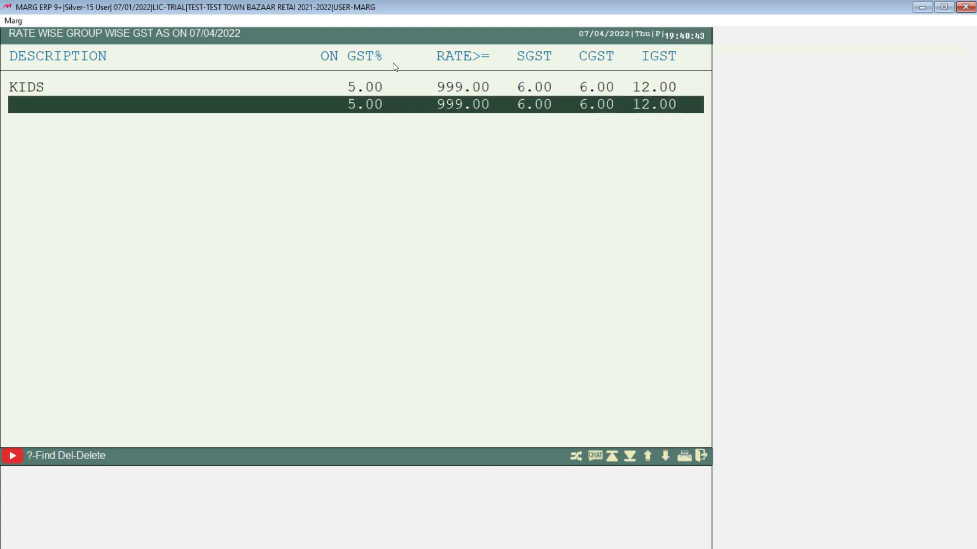
Add the KIDS BOY group with 5% base GST, minimum rate 999, SGST 6, CGST 6 and IGST 12, and close the list
key("Return")
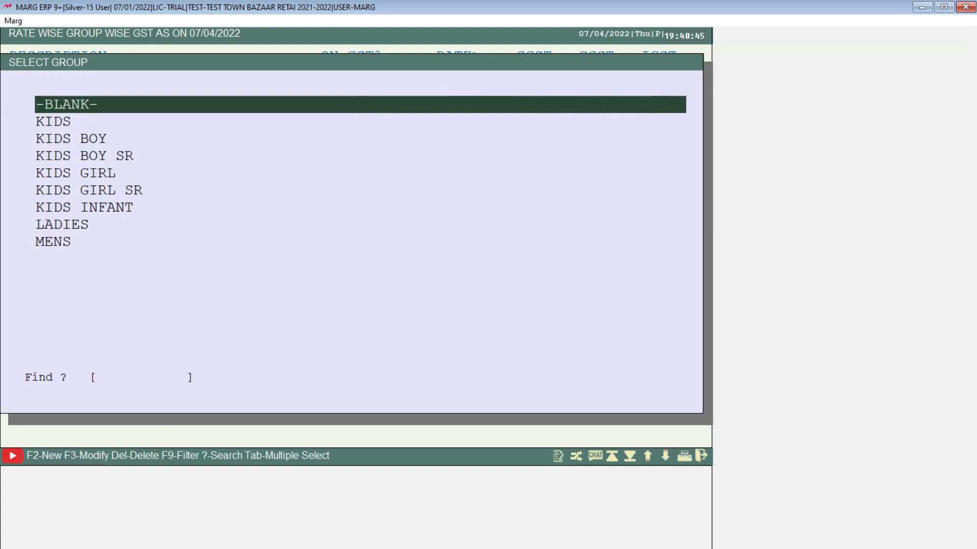
key("Down")
key("Down")
key("Down")
key("Down")
key("Up")
key("Up")
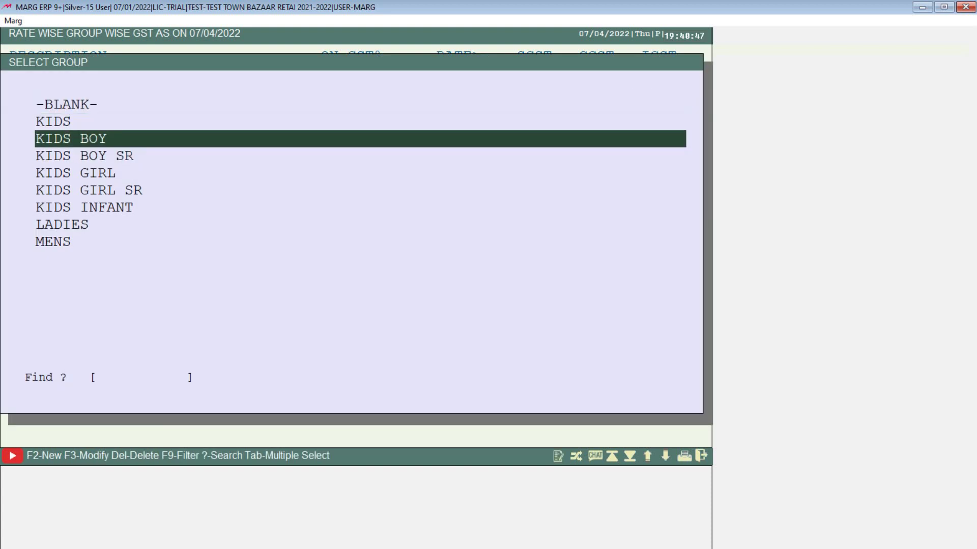
key("Return")
key("Return")
key("Return")
key("Return")
key("Return")
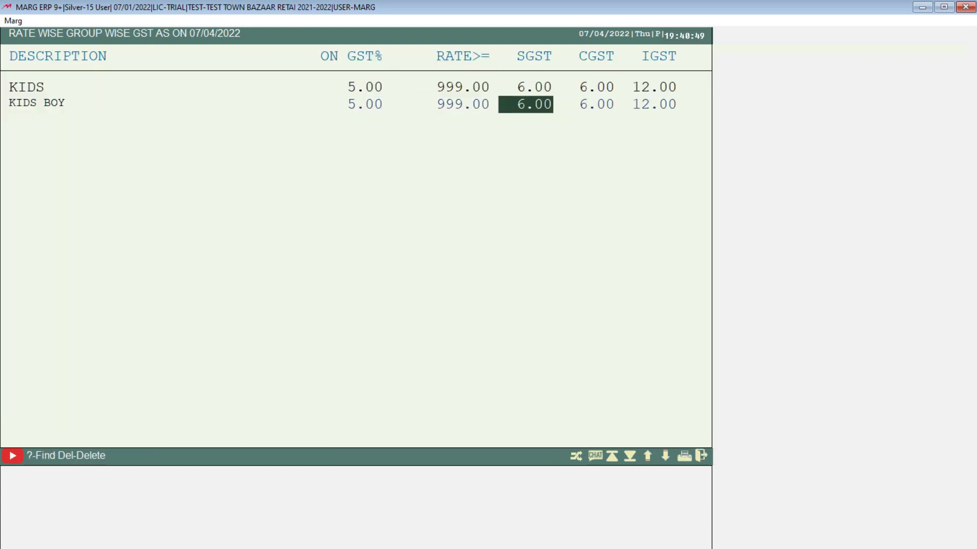
key("Return")
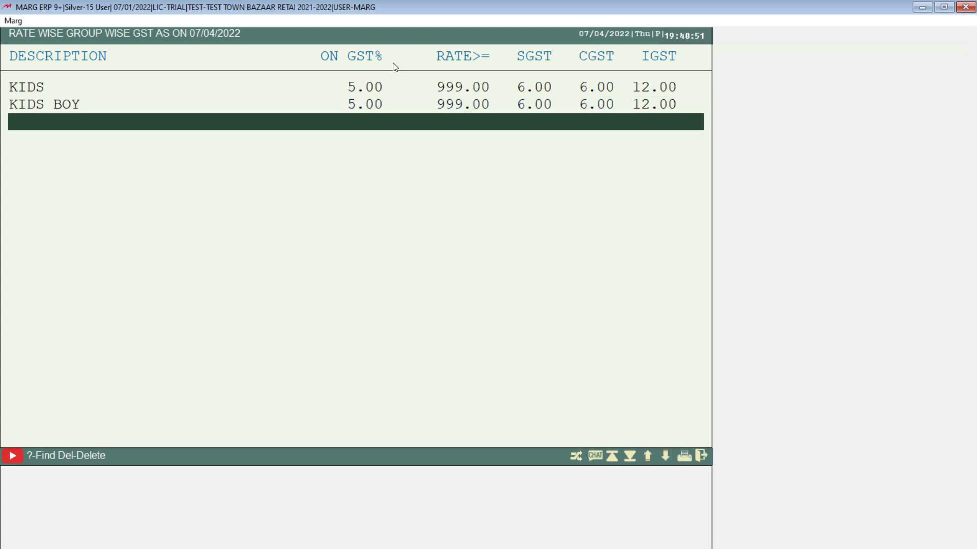
key("Escape")
key("Right")
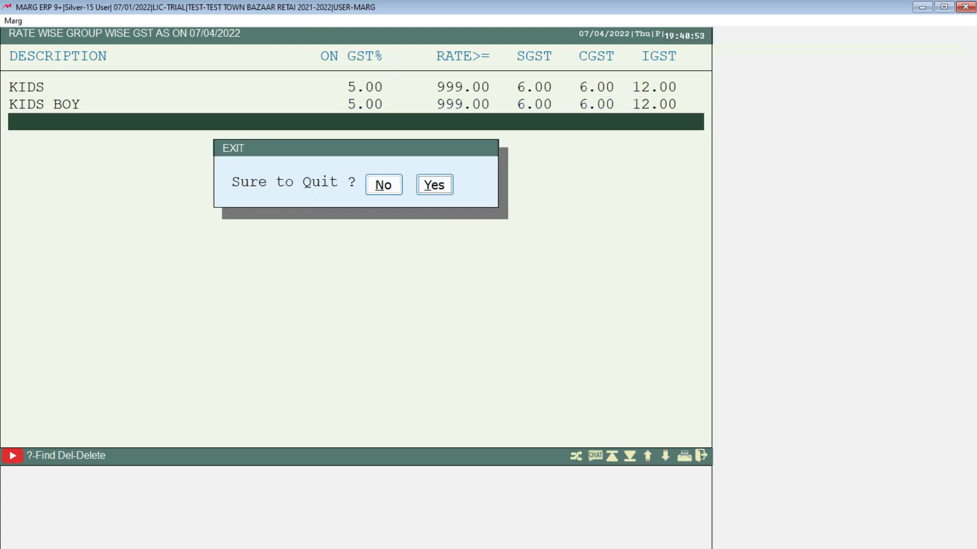
key("Return")
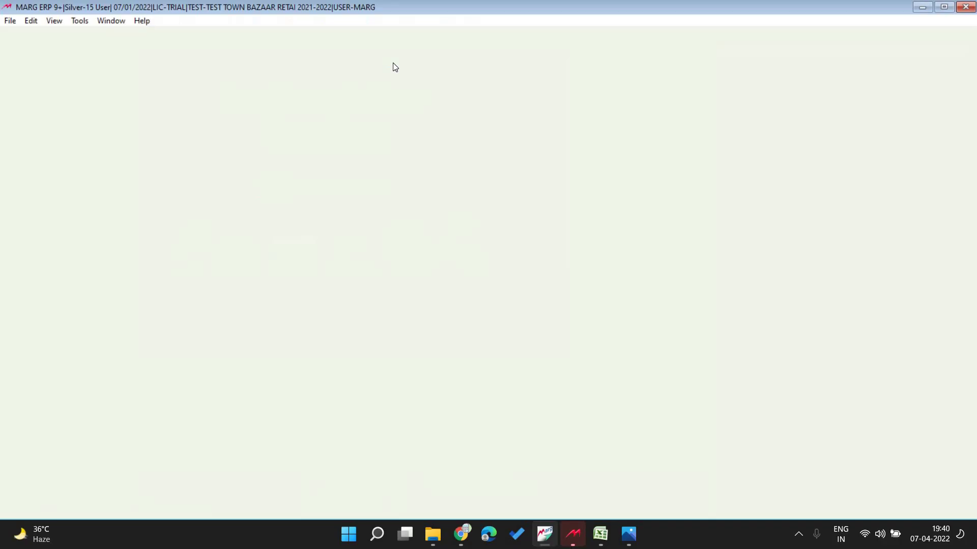
Start a new sale bill and fill in the customer's details from the first entry in the customer list
key("Left")
key("Return")
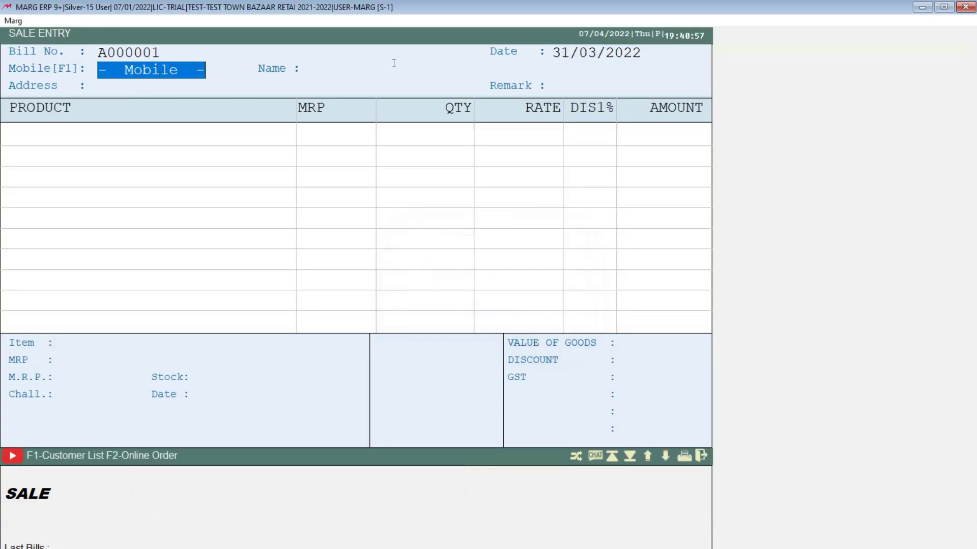
key("F1")
key("Down")
key("Return")
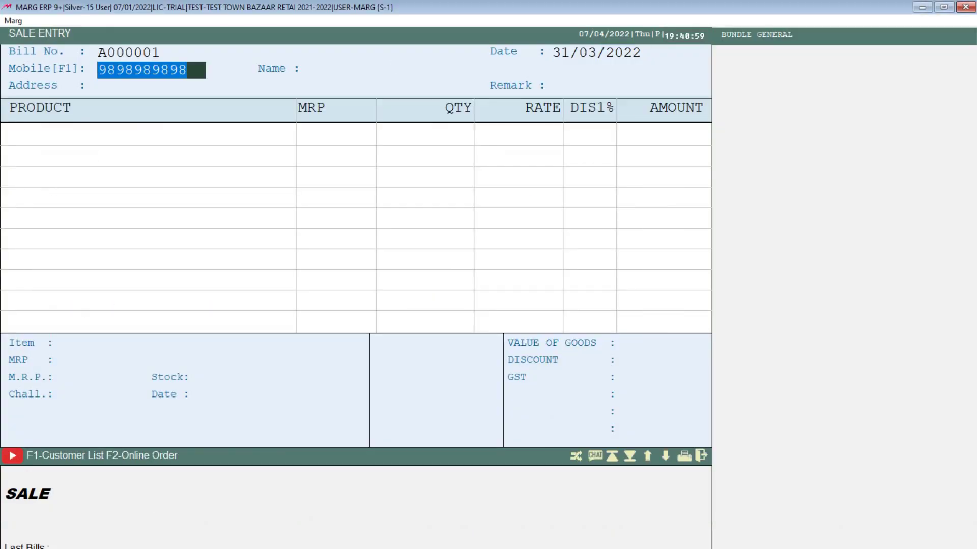
key("Return")
key("Return")
key("Return")
key("Return")
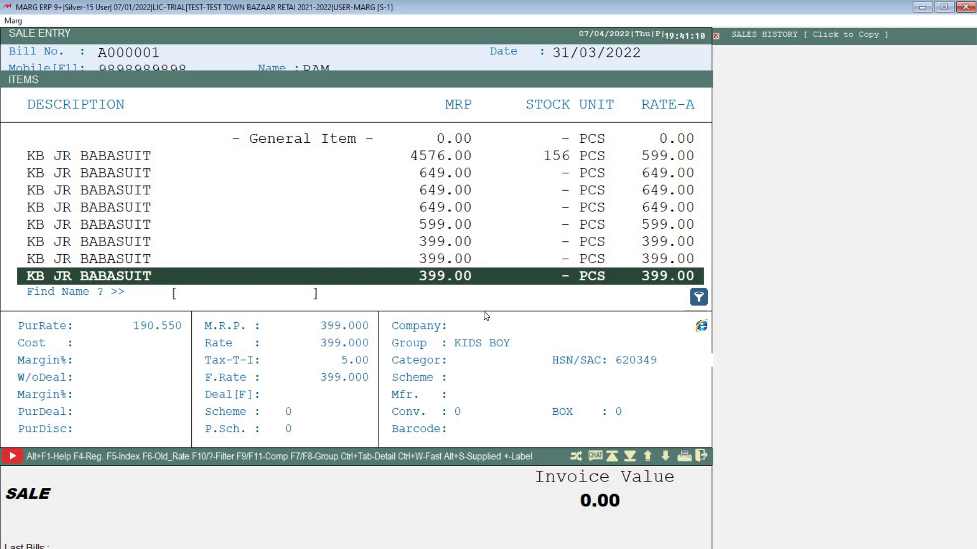
Find KB SR T SHIRT H/S from the KIDS BOY SR group and add its 149.00 MRP batch to the bill
key("Down")
key("Down")
key("Down")
key("Down")
key("Down")
key("Down")
key("Down")
key("Down")
key("Down")
key("Down")
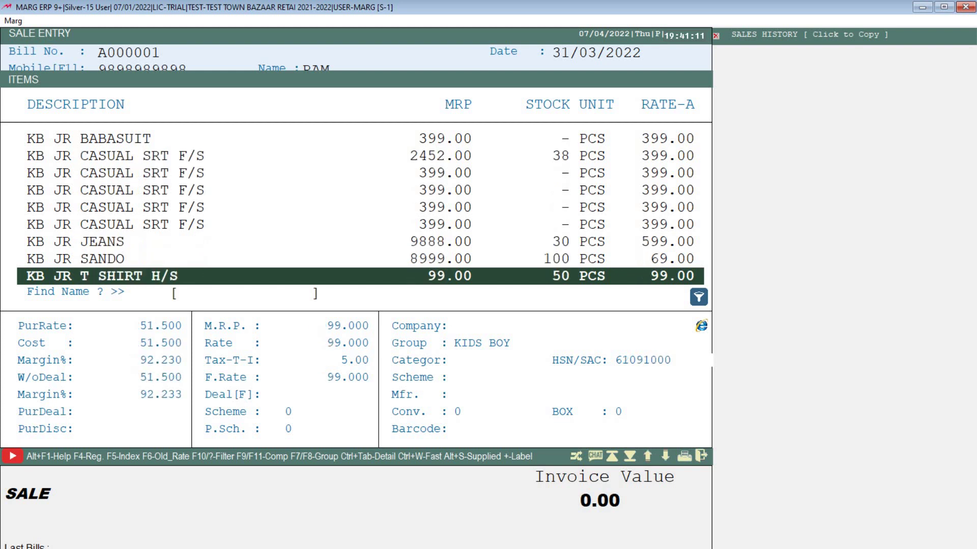
key("Down")
key("Down")
key("Down")
key("Down")
key("Down")
key("Down")
key("Down")
key("Down")
key("Down")
key("Down")
key("Down")
key("Down")
key("Down")
key("Down")
key("Down")
key("Down")
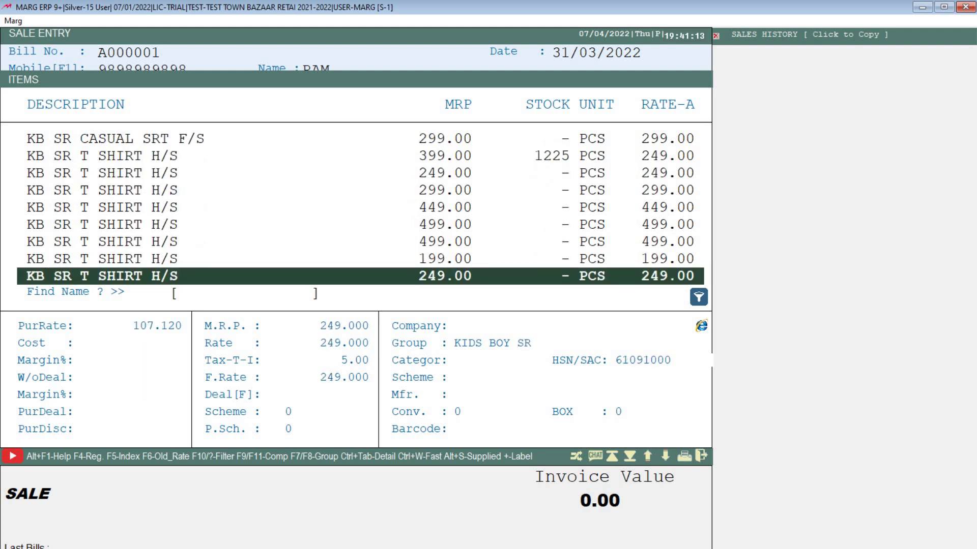
key("Up")
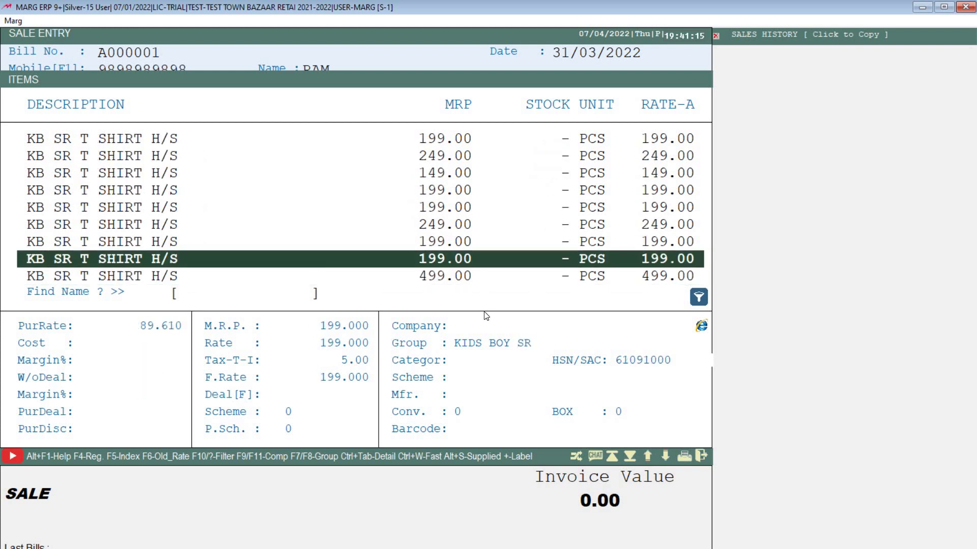
key("Up")
key("Up")
key("Up")
key("Up")
key("Up")
key("Up")
key("Up")
key("Up")
key("Up")
key("Up")
key("Up")
key("Up")
key("Up")
key("Up")
key("Up")
key("Up")
key("Up")
key("Down")
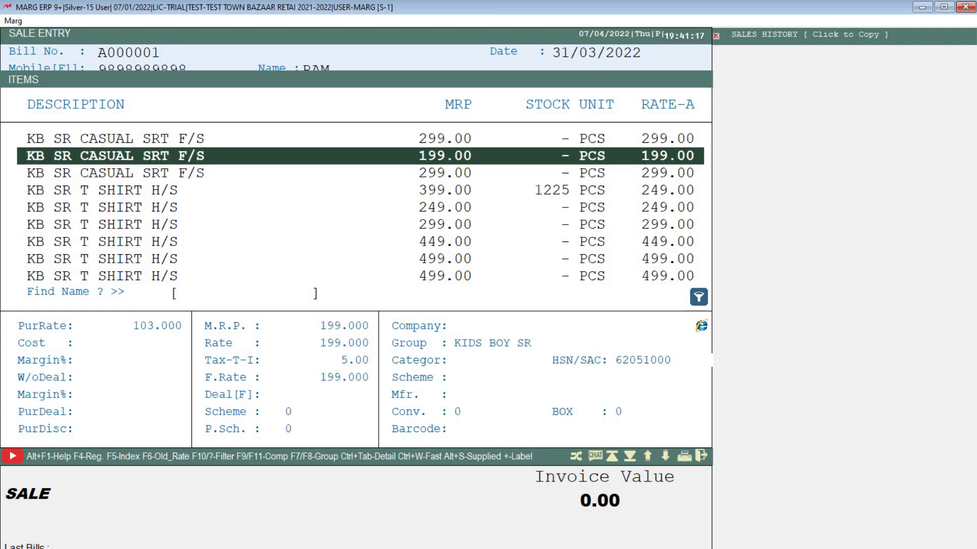
key("Down")
key("Down")
key("Return")
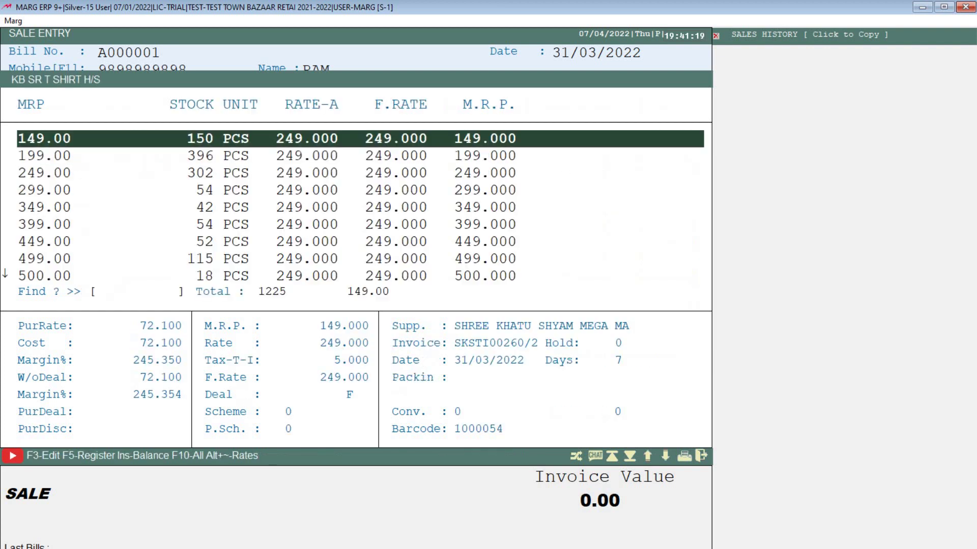
key("Return")
Set the KB SR T SHIRT H/S line's rate to 1100 and check the GST percentages applied to it
key("Up")
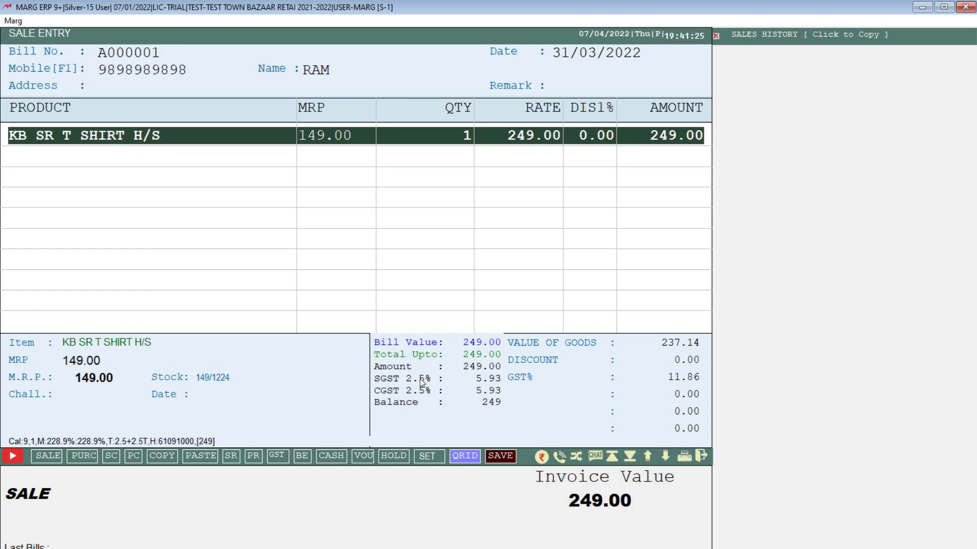
key("Return")
key("Return")
key("Return")
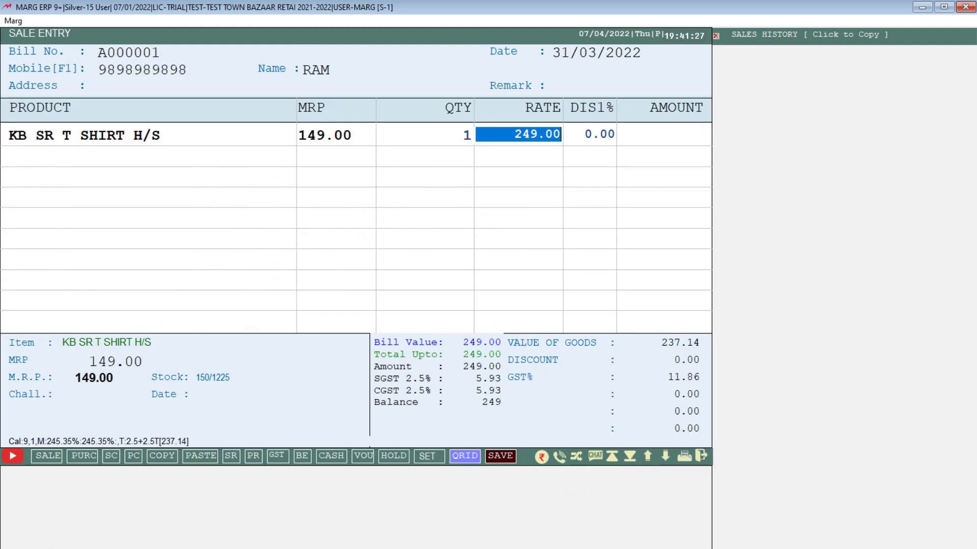
type("1100 .")
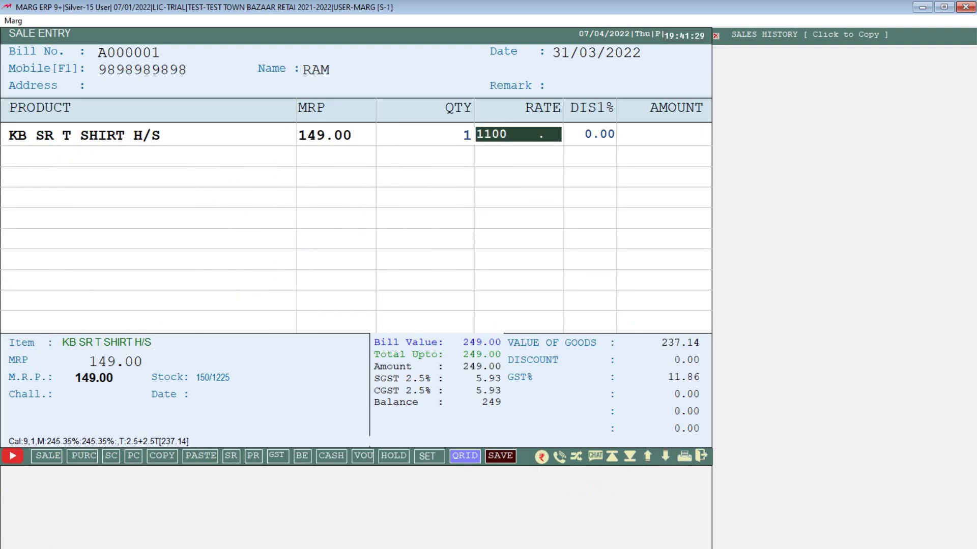
key("Return")
key("Return")
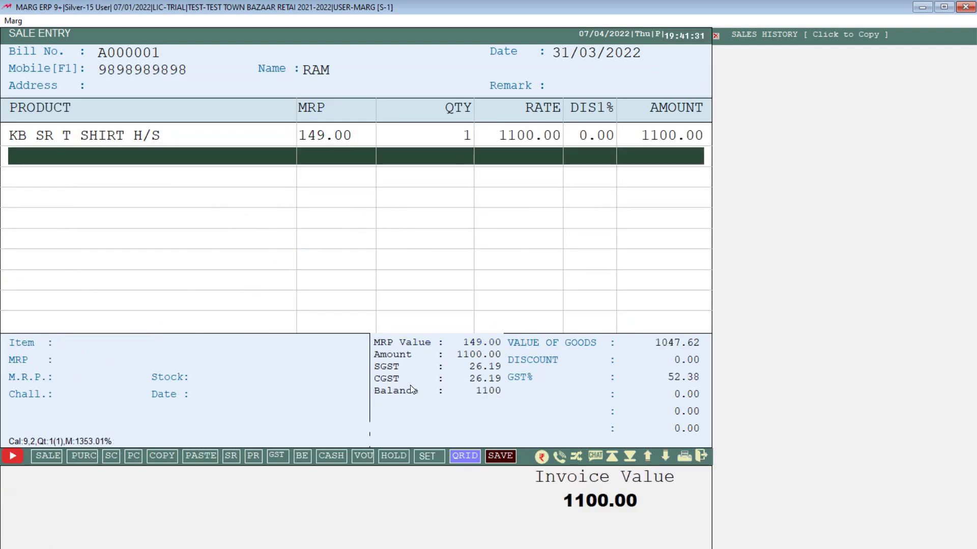
key("Up")
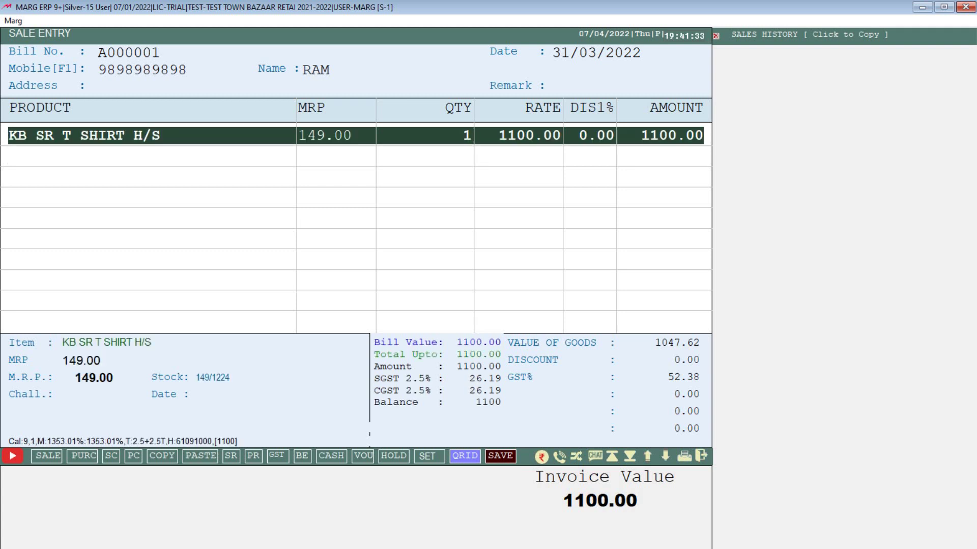
key("Down")
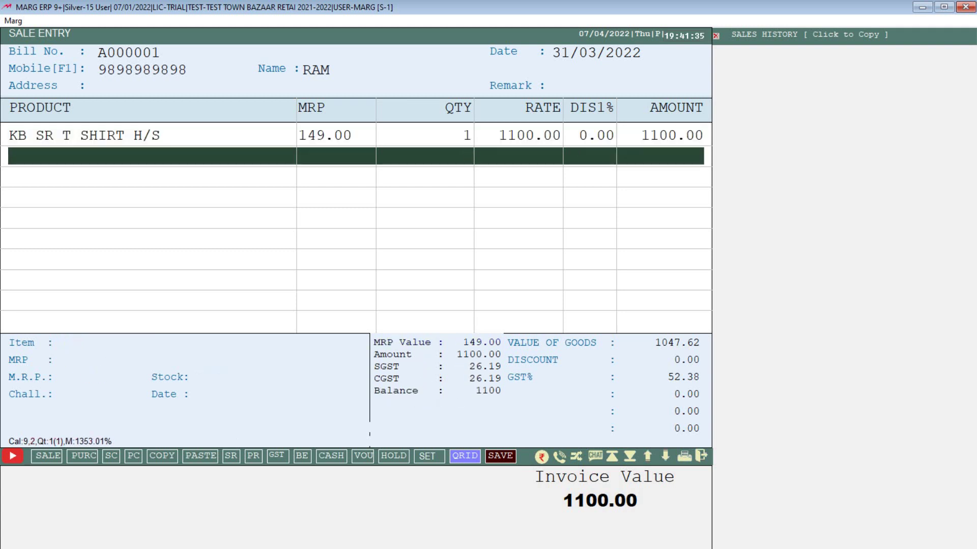
Add KB JR BABASUIT from the KIDS BOY group to the bill, using its 399.00 MRP batch
key("Return")
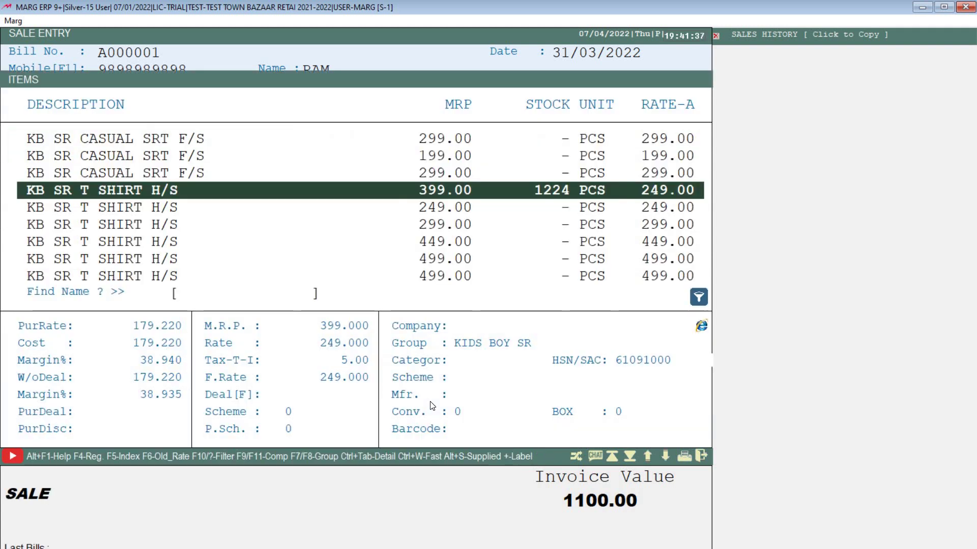
key("Up")
key("Up")
key("Up")
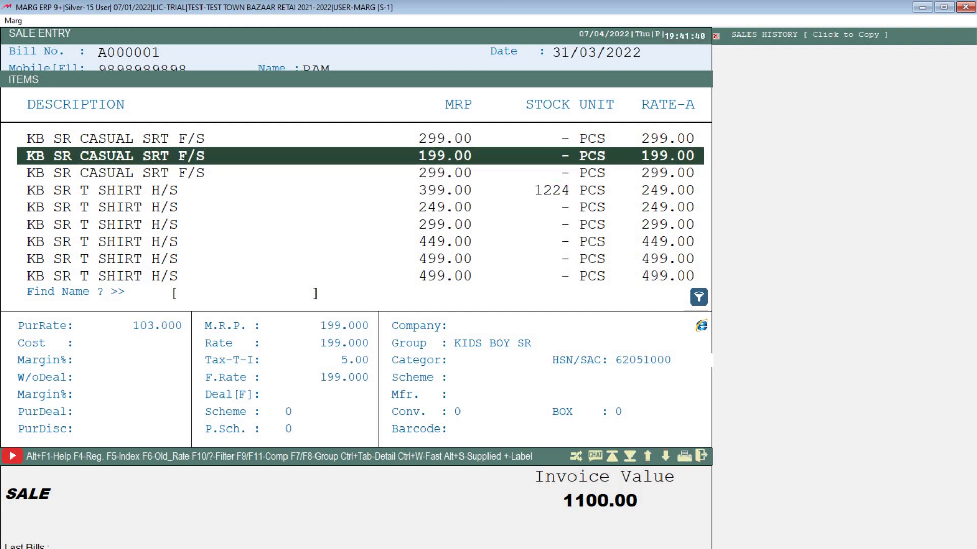
key("Home")
key("Page_Up")
key("Down")
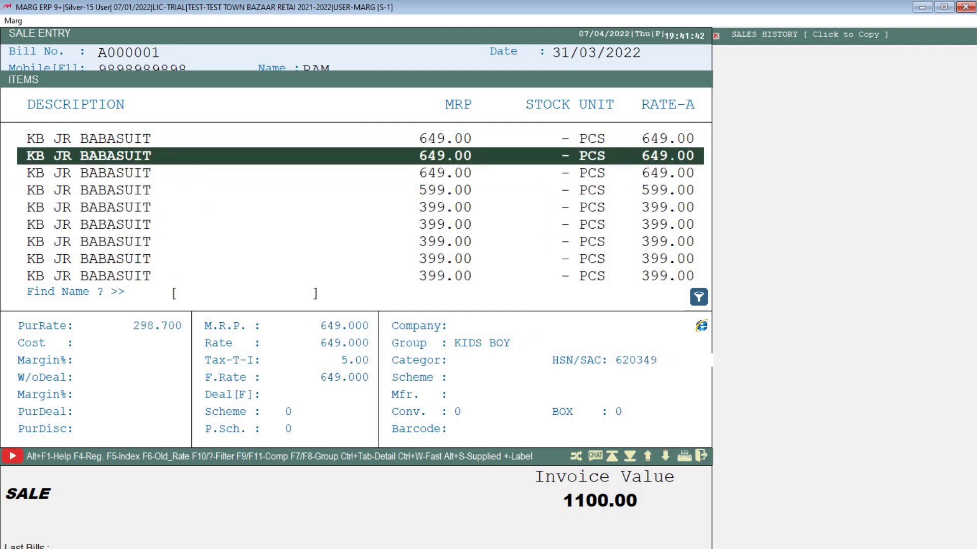
key("Up")
key("Up")
key("Up")
key("Down")
key("Return")
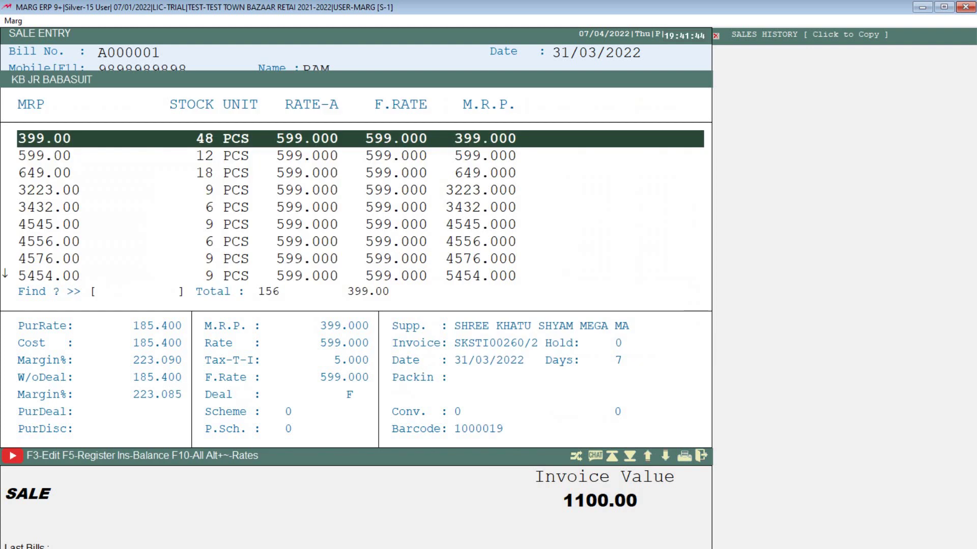
key("Return")
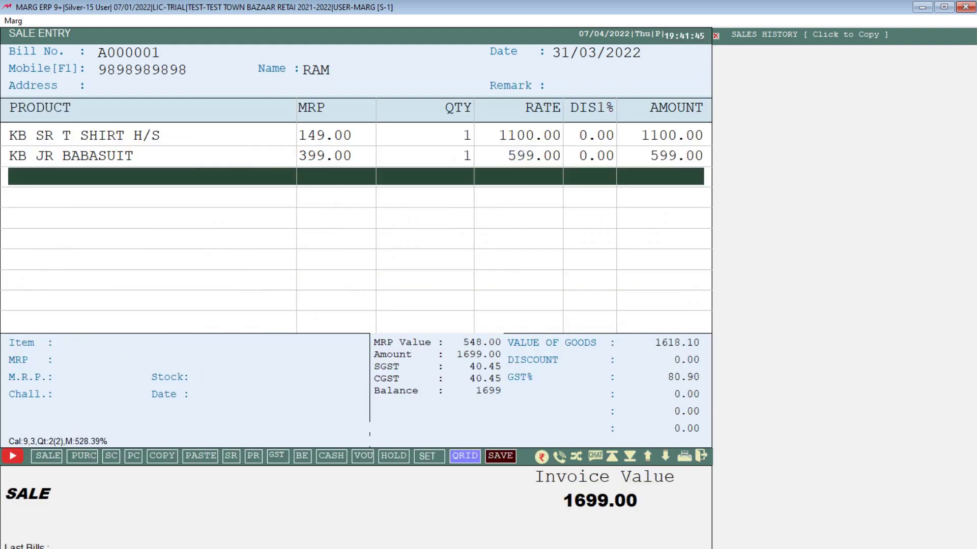
Set the KB JR BABASUIT line's rate to 1000 without storing the rate change, and check its GST percentages
key("Up")
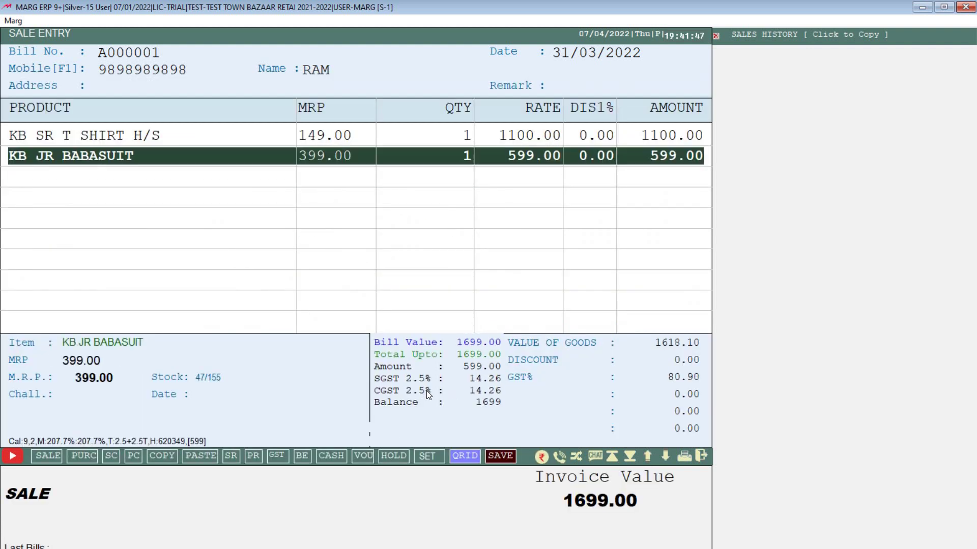
key("Return")
key("Return")
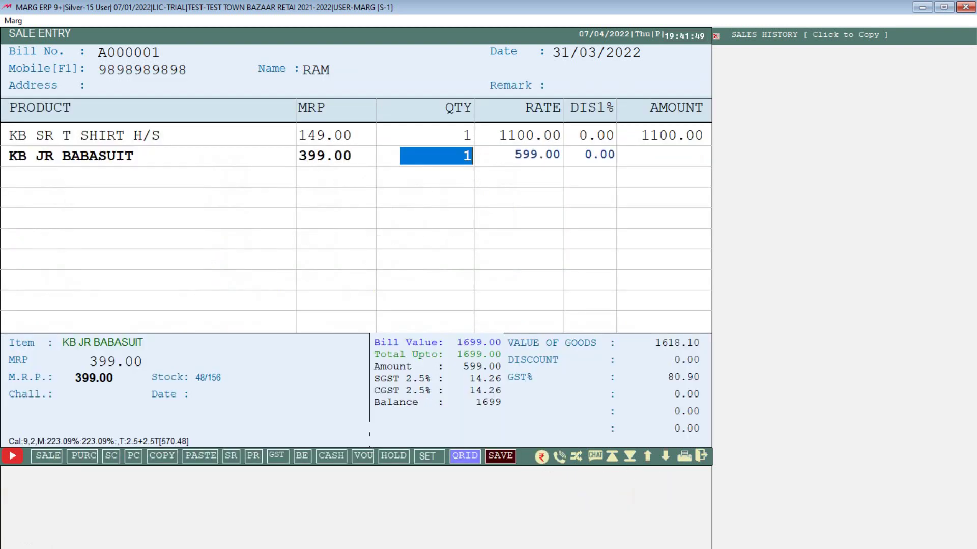
key("Return")
type("1000")
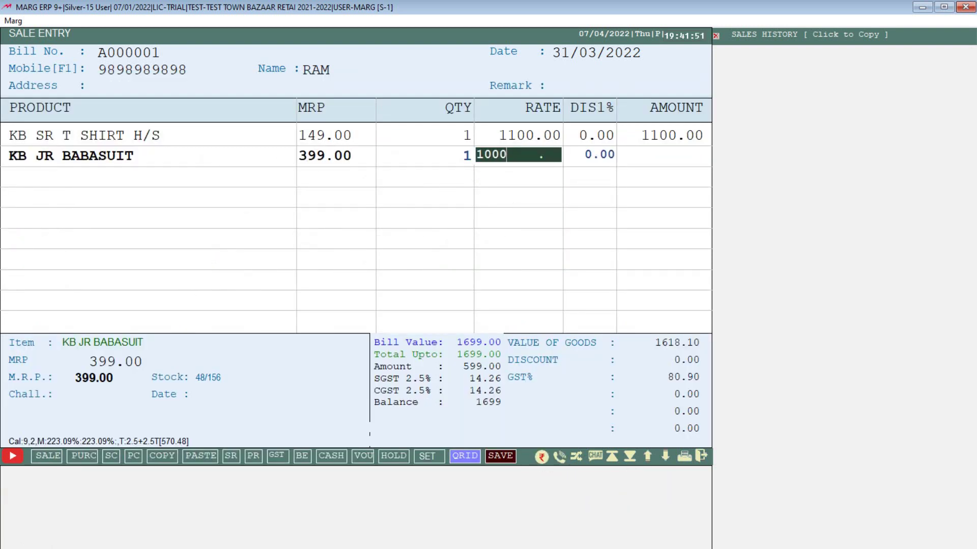
key("Return")
key("Return")
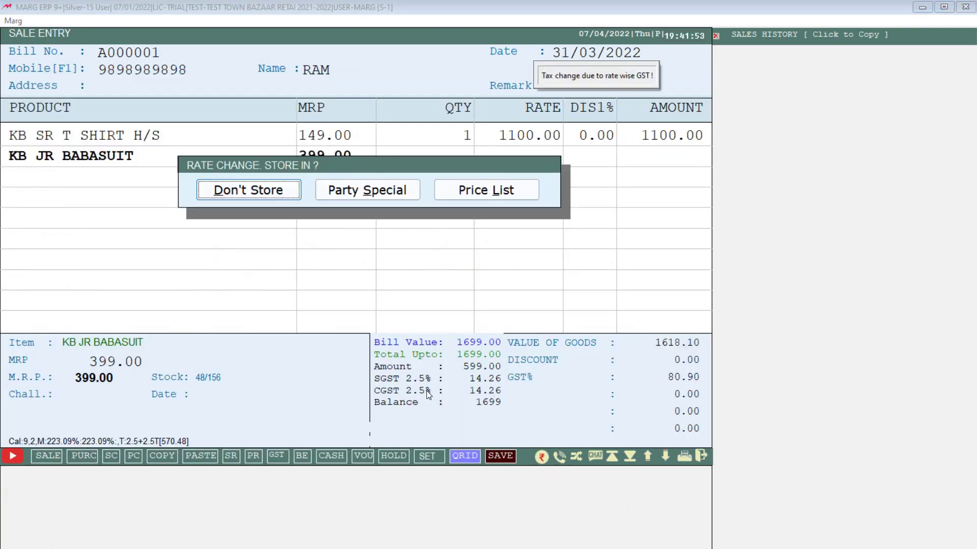
key("Return")
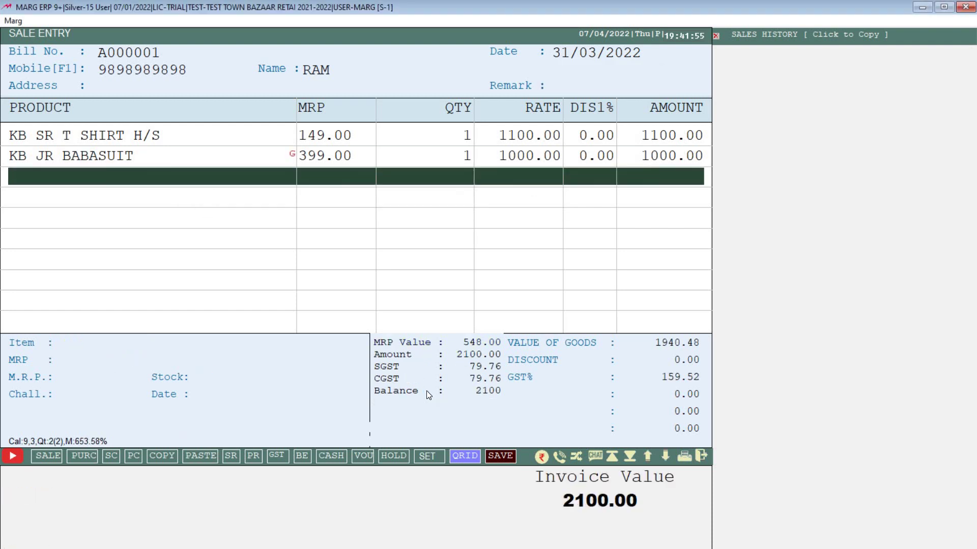
key("Up")
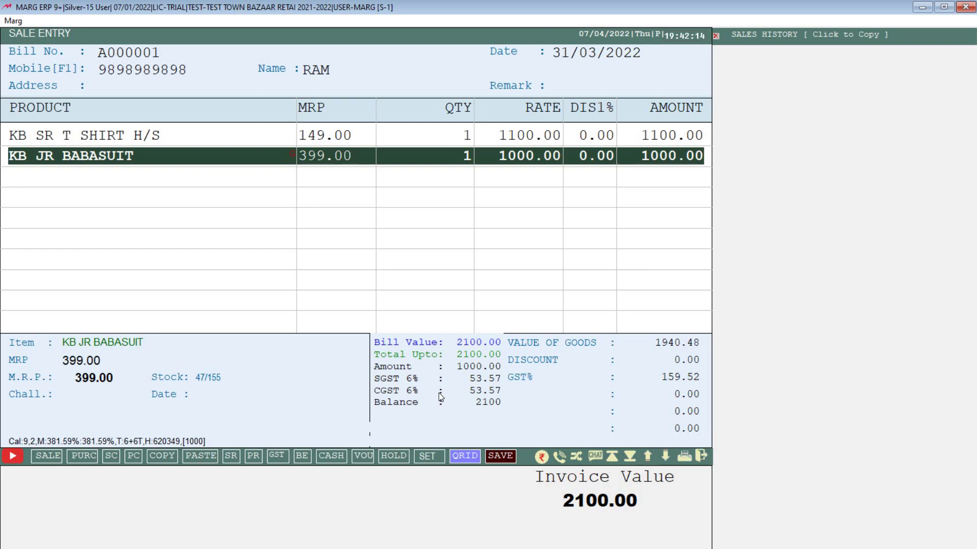
key("Down")
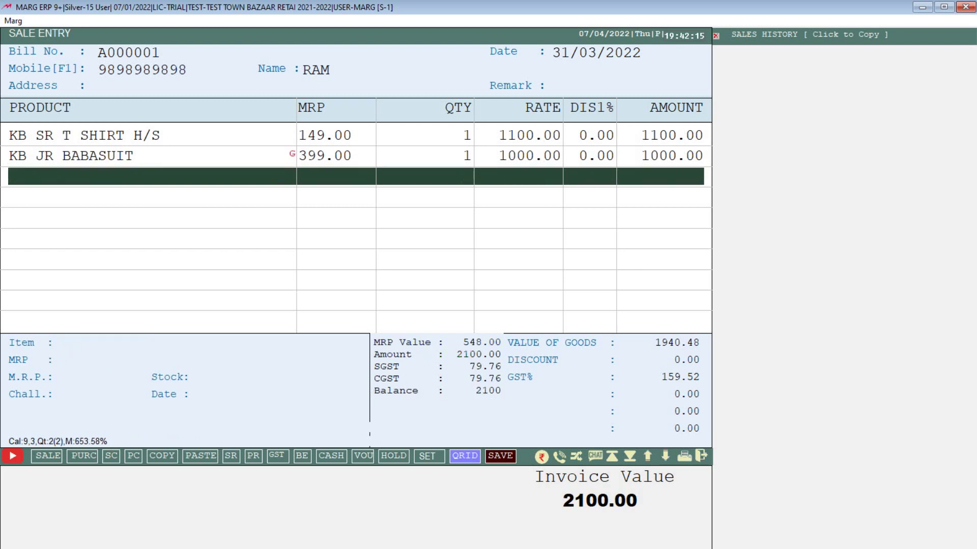